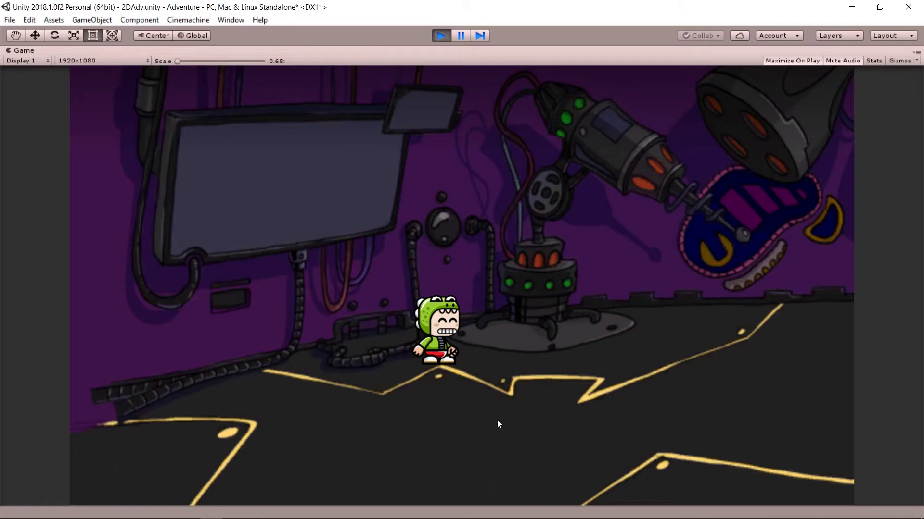
- In Play mode, walk the character between floor spots toward the right side of the lab
left_click(416, 432)
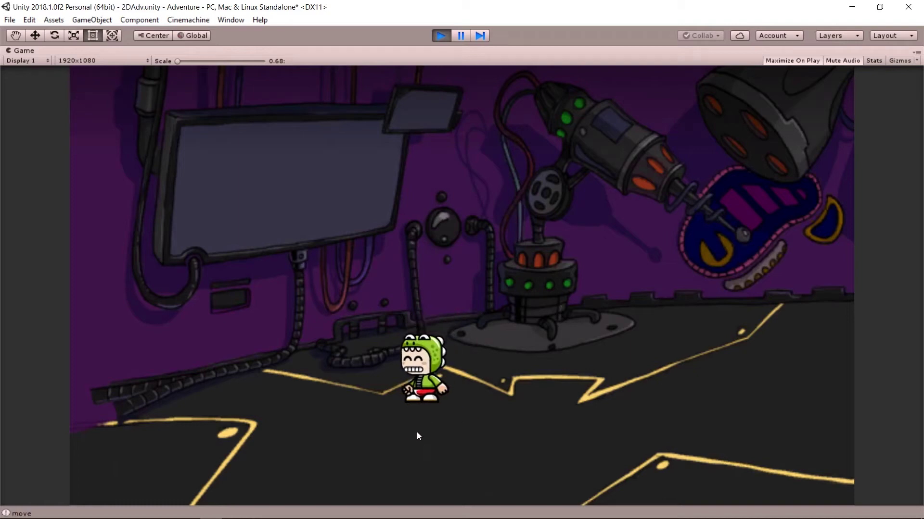
left_click(548, 378)
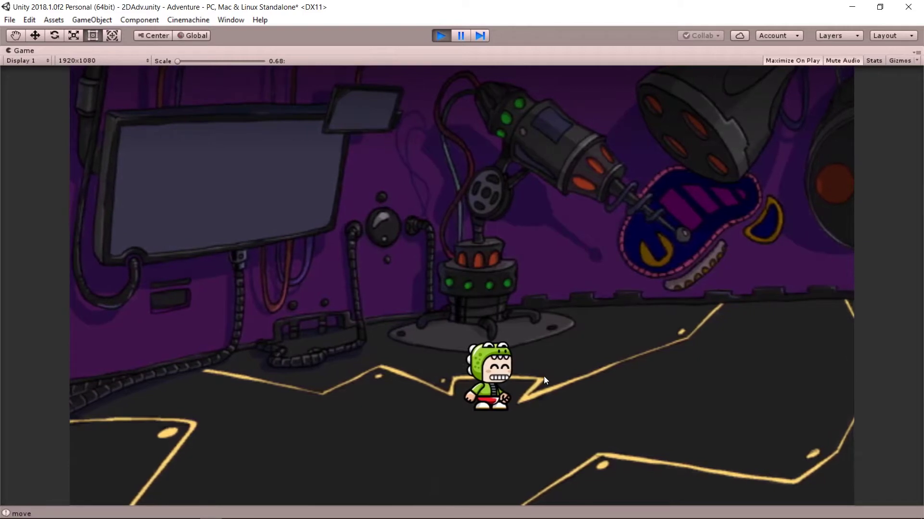
left_click(403, 431)
left_click(494, 399)
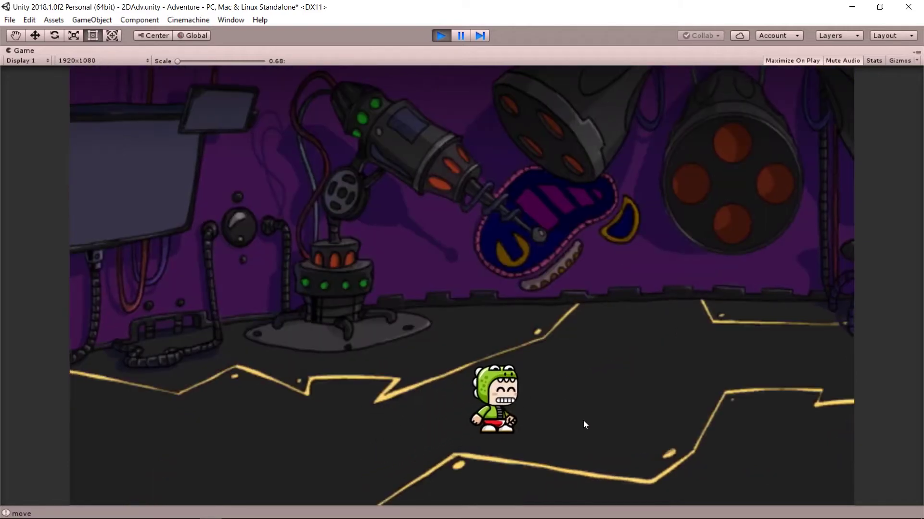
left_click(604, 434)
left_click(409, 396)
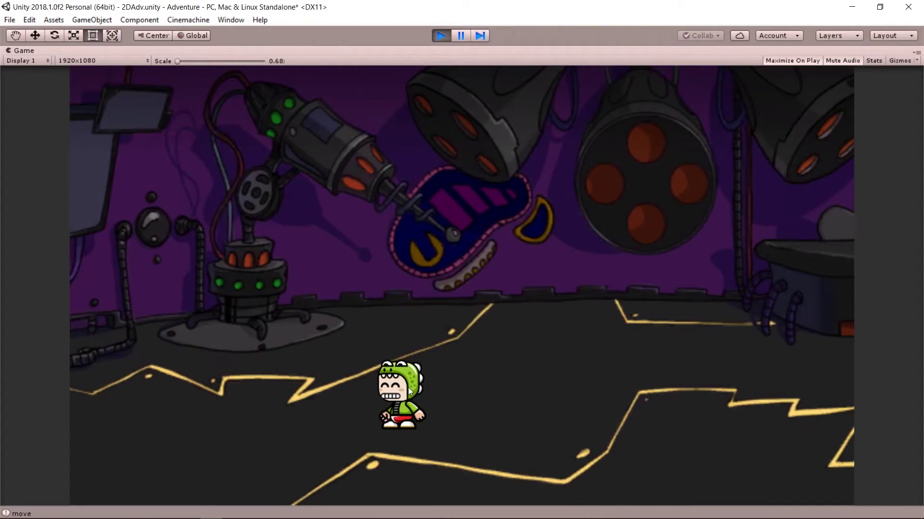
left_click(517, 353)
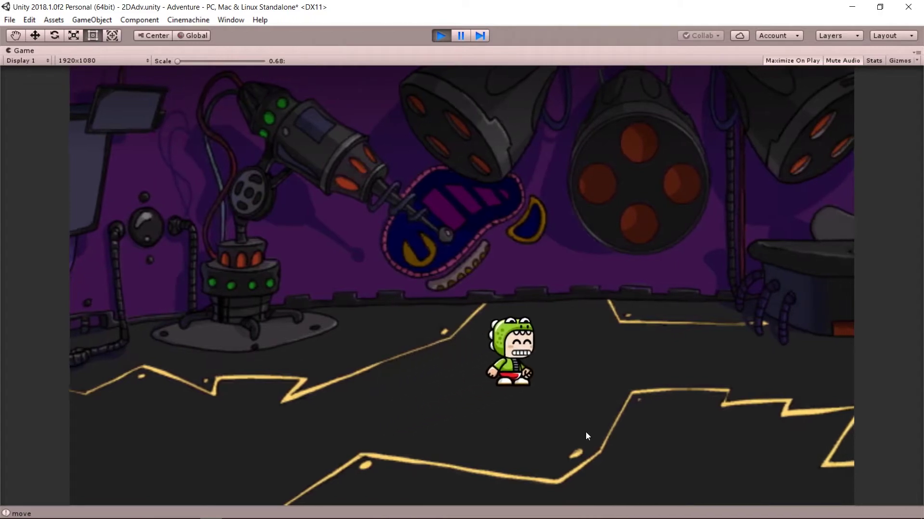
left_click(583, 435)
left_click(717, 375)
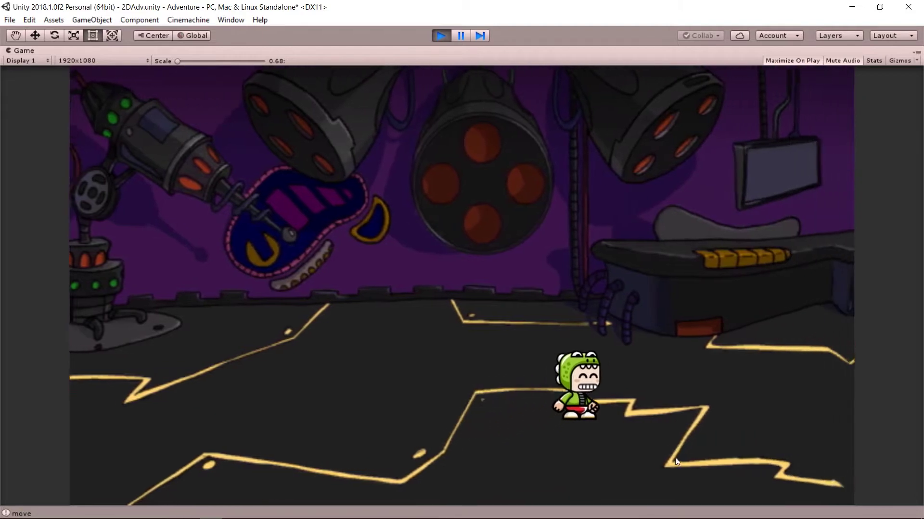
- Walk the character along the lower floor, then back to the left and up again
left_click(673, 460)
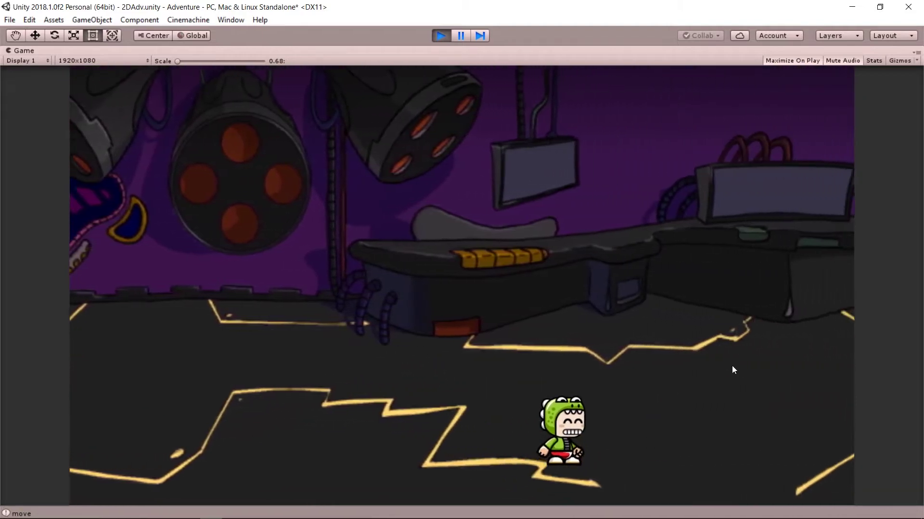
left_click(732, 365)
left_click(698, 431)
left_click(345, 360)
left_click(244, 388)
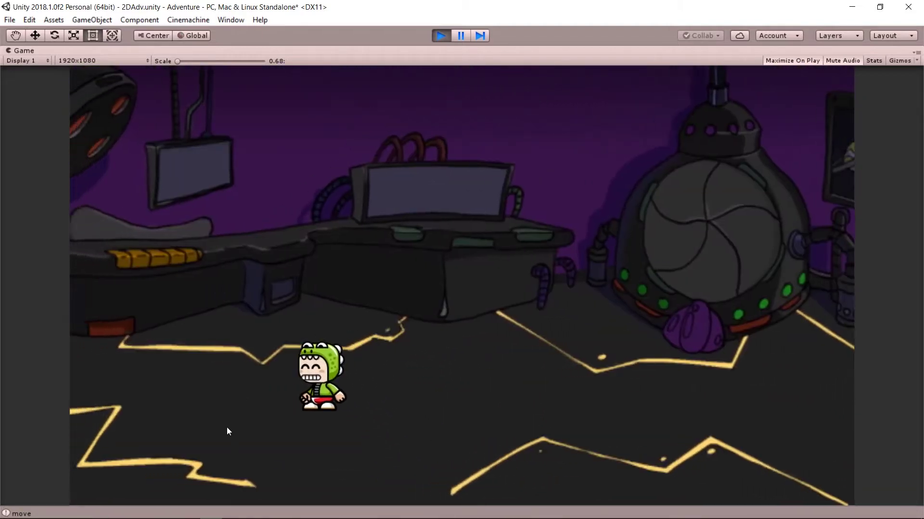
left_click(228, 430)
left_click(227, 389)
left_click(358, 385)
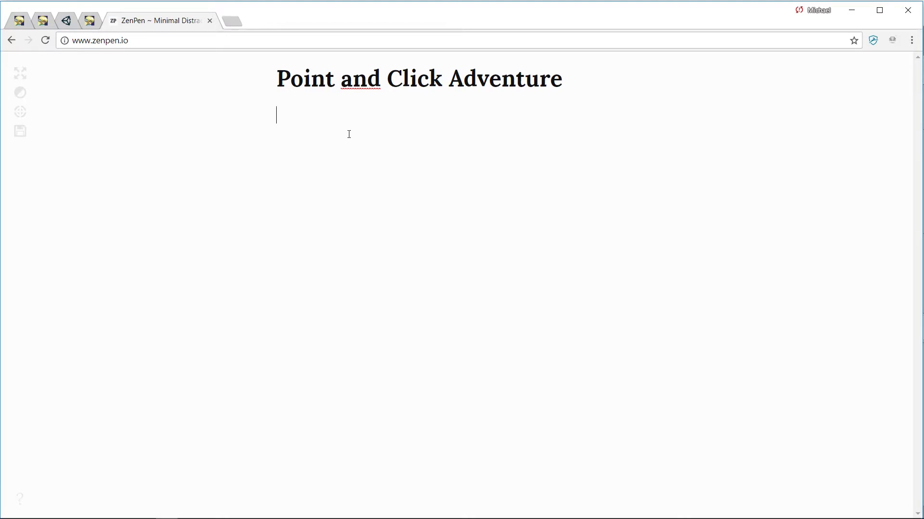
- Type the goal line 'Ziel: Point and Click Adventure in 2D' under the title
type("Ziel: ")
type("A")
key("BackSpace")
type("Point and")
type(" Click Adventure i")
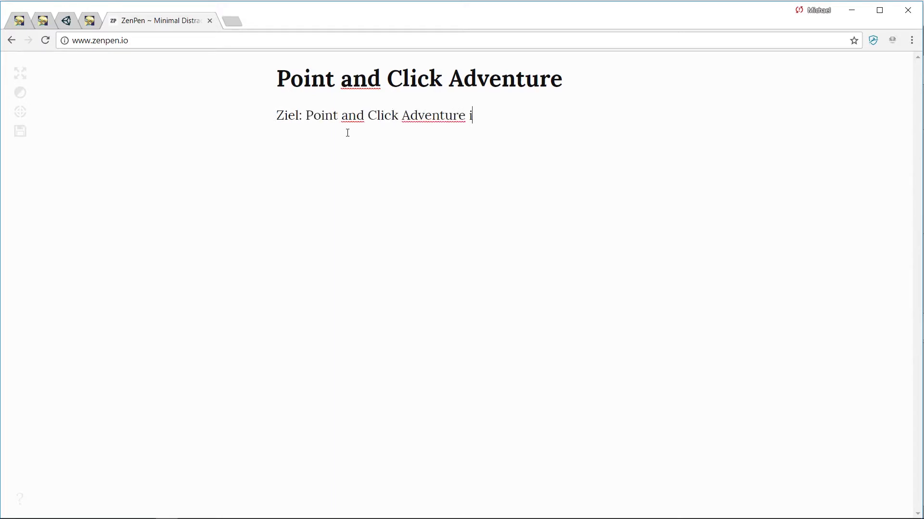
type("n 2D")
left_click_drag(501, 117, 306, 117)
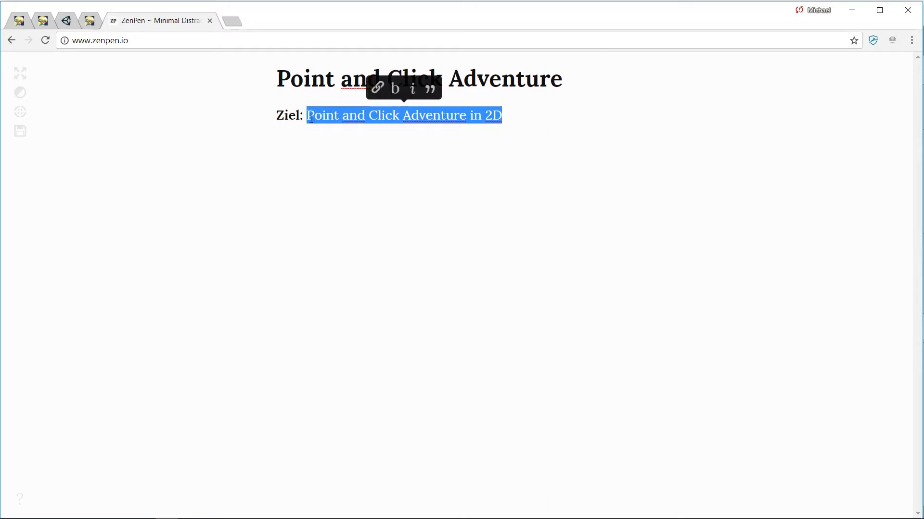
left_click(522, 119)
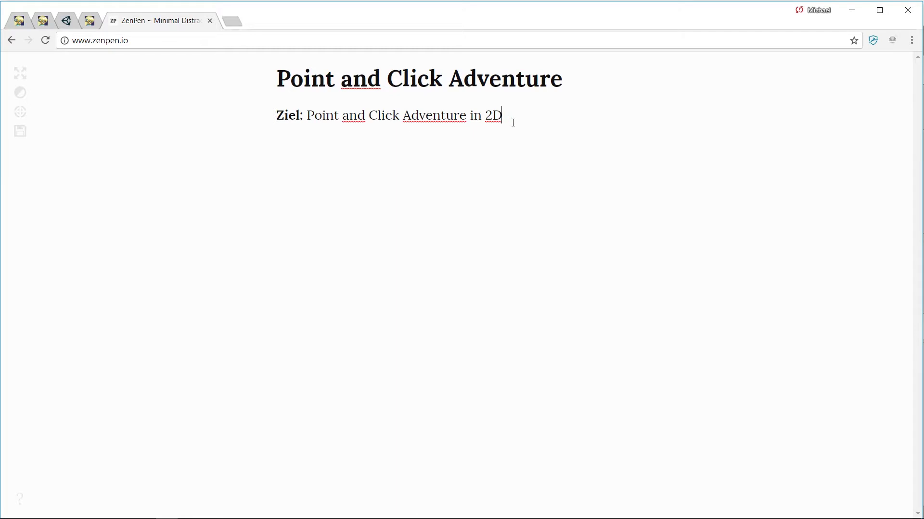
- Add a second Ziel: paragraph about searching a Scifi-Level for items to progress, with a bold label
key("Return")
key("Return")
type("Ziel: Point and Cl")
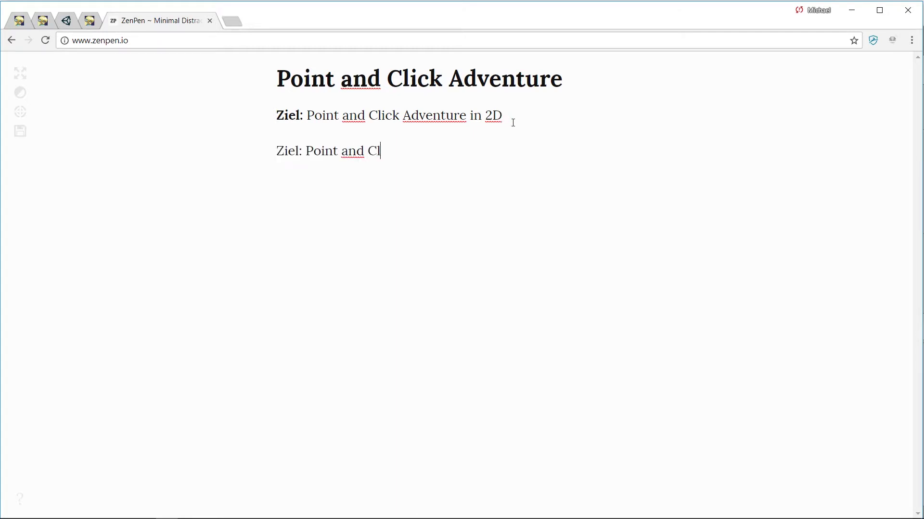
type("ick Adventure in 2D")
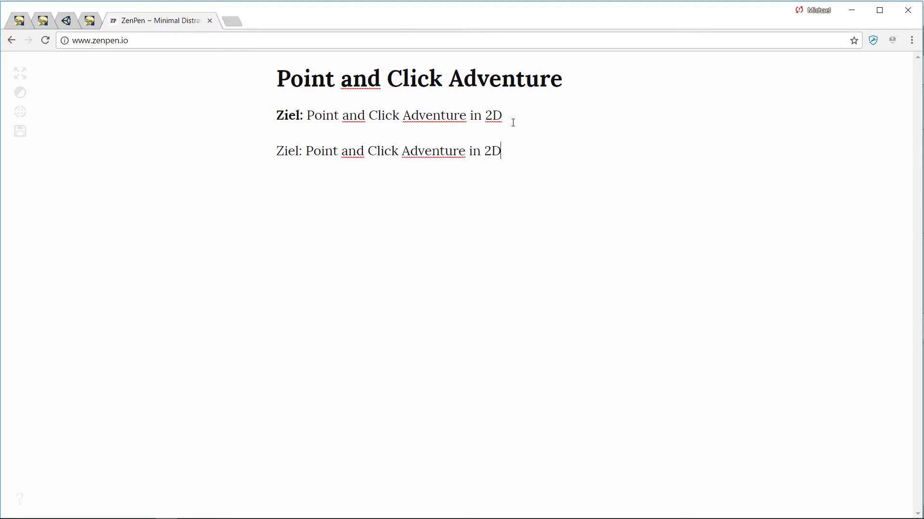
type(" bei dem der Sp")
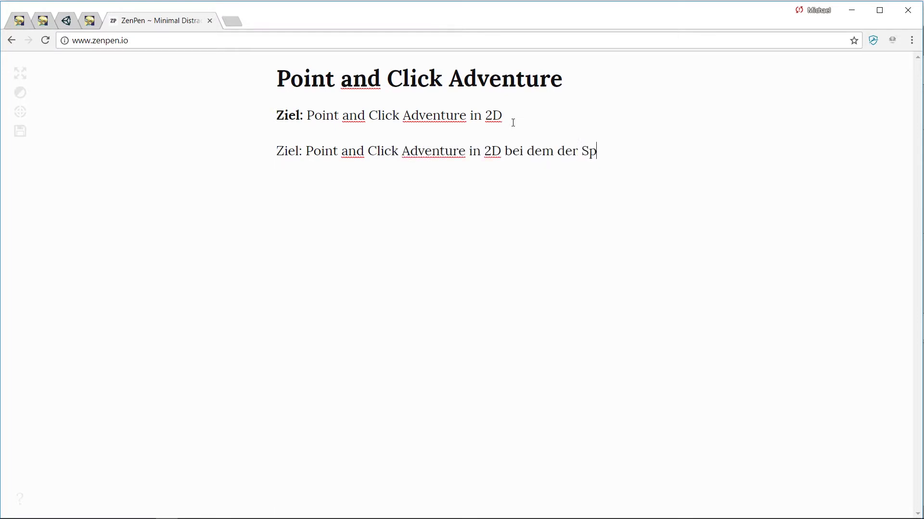
type("ieler sich in eine")
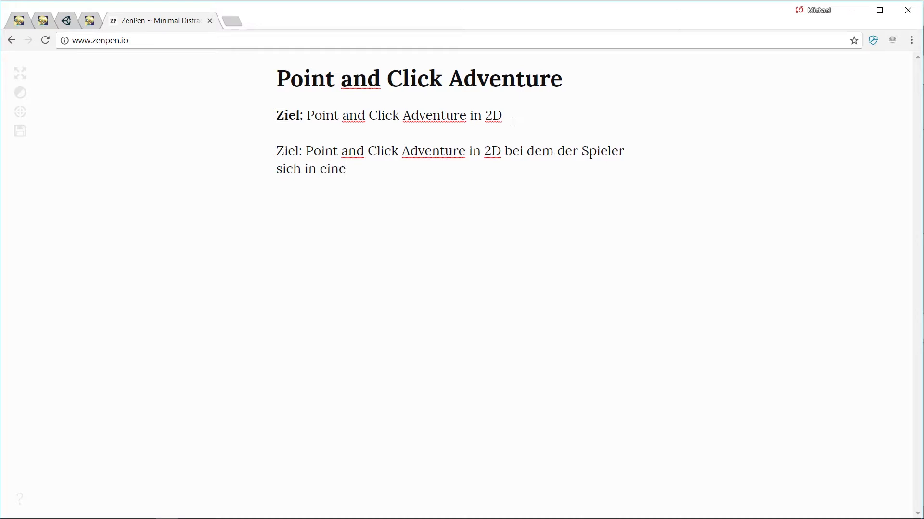
type("m Sciif-")
key("BackSpace")
key("BackSpace")
key("BackSpace")
type("fi-")
type("Level fortbe")
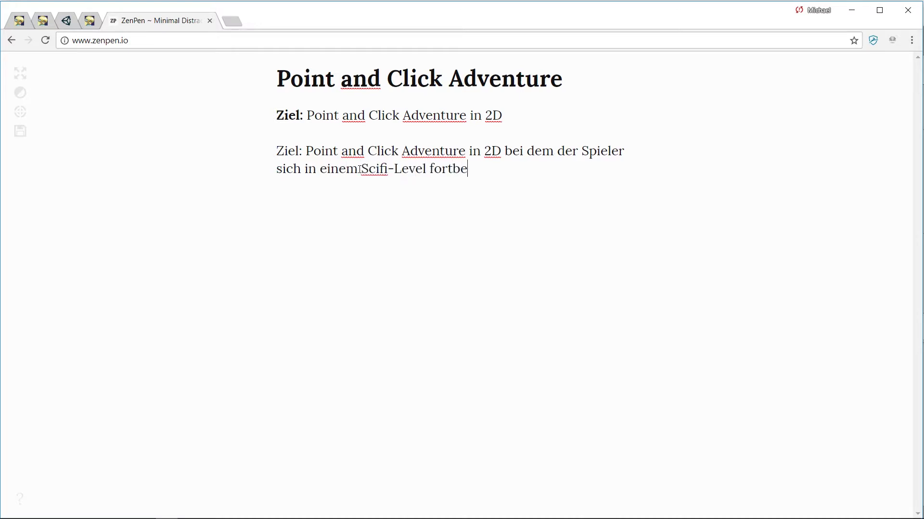
type("wegt und au")
type("f der Suche nach")
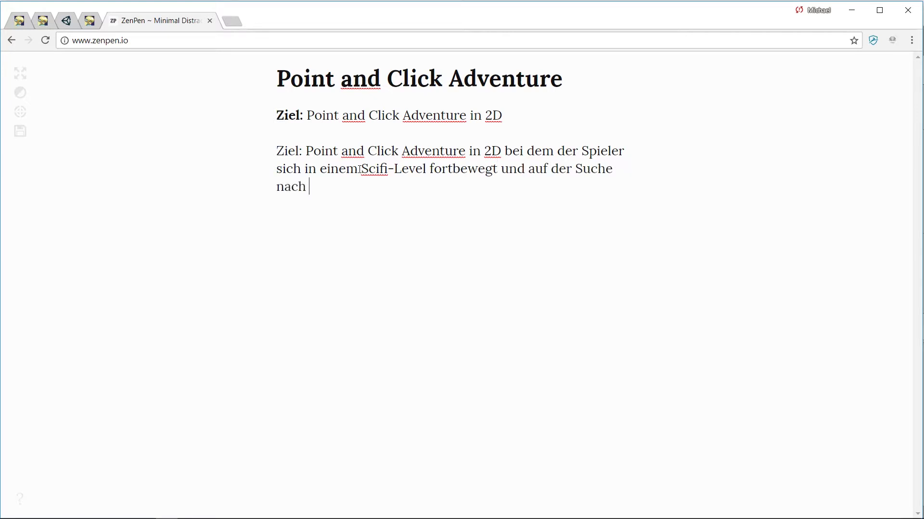
type(" verschiedenen Items ist ")
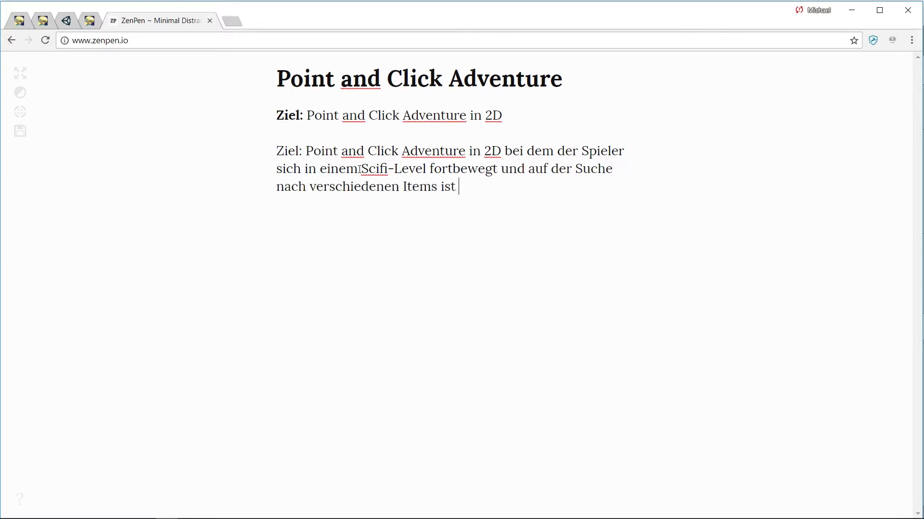
type("um im Level ")
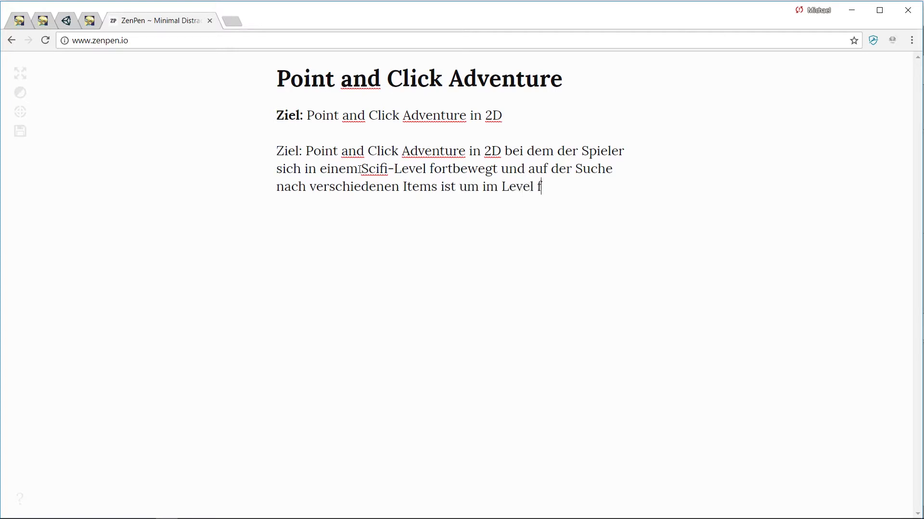
type("vorr")
left_click_drag(274, 151, 667, 200)
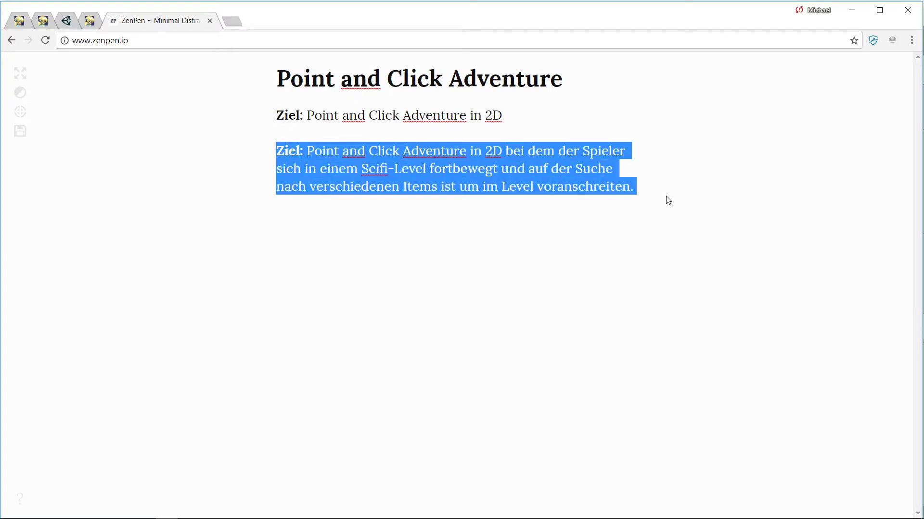
left_click_drag(260, 110, 348, 115)
triple_click(347, 115)
left_click(660, 195)
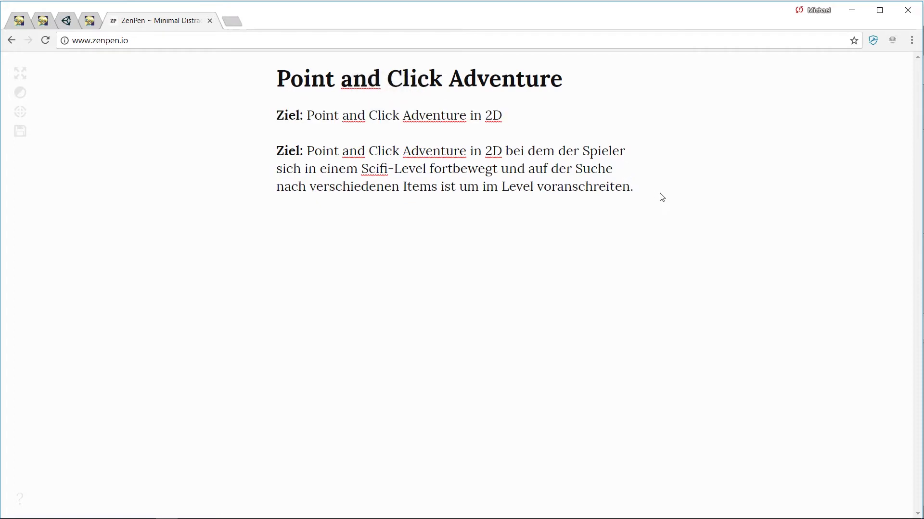
- Add the dash items steuerbarer Spieler, Level, Start / Ende and Herausforderung below the goal paragraph
key("Return")
type("- steuer")
type("barer Spieler")
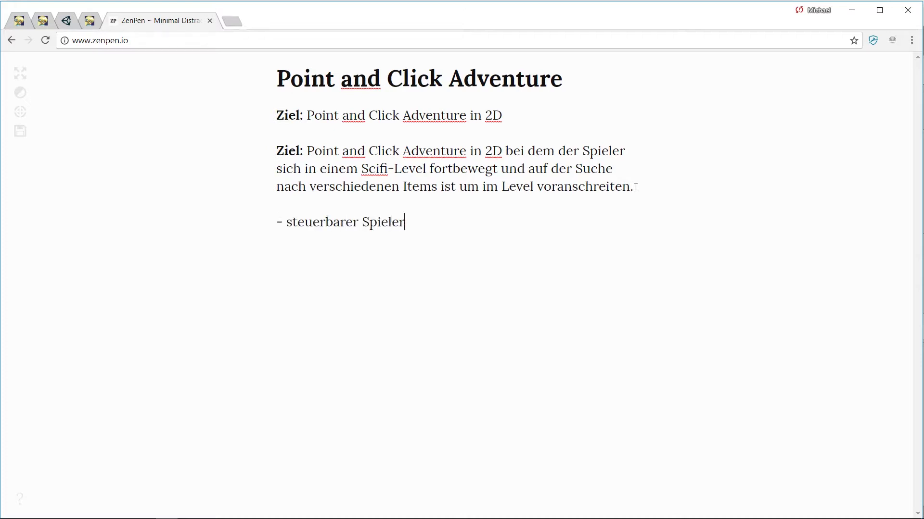
key("shift+Return")
type("- Level")
type("+")
type("- ")
type("Start / Ende")
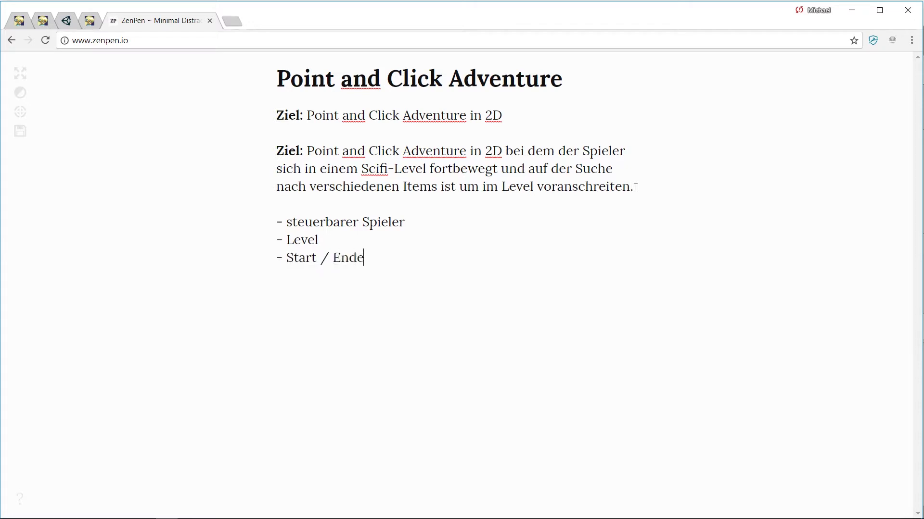
key("Return")
type("- H")
type("erausfo")
type("rderung")
- Select the second goal paragraph and each list line in turn to review them
left_click(282, 150)
left_click_drag(282, 150, 640, 196)
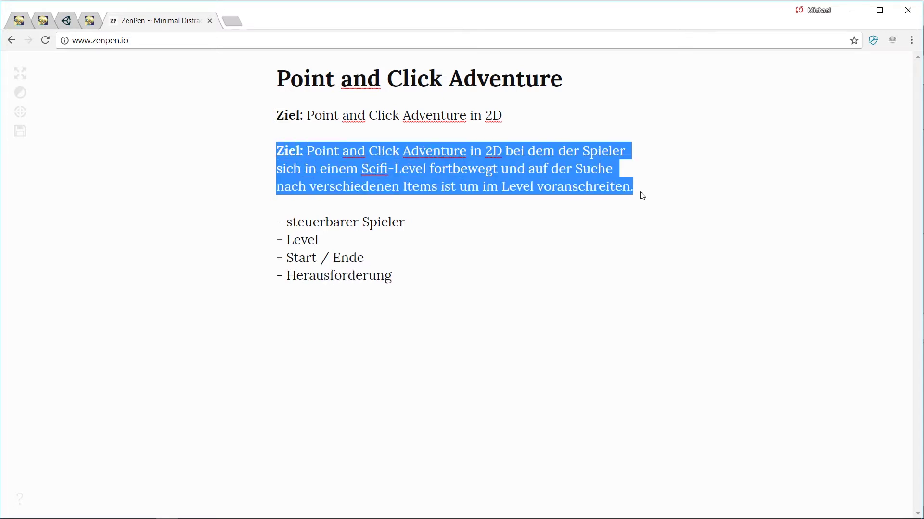
left_click(336, 191)
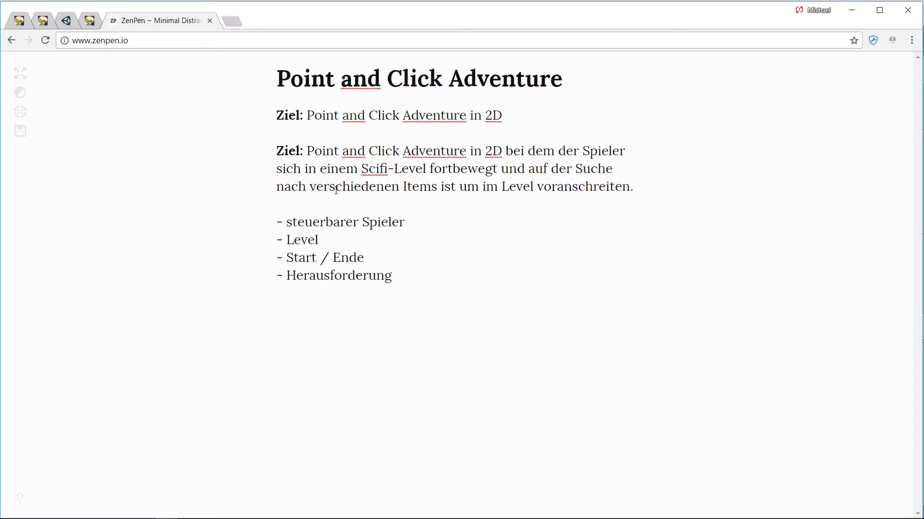
left_click_drag(277, 240, 319, 240)
left_click_drag(360, 168, 423, 169)
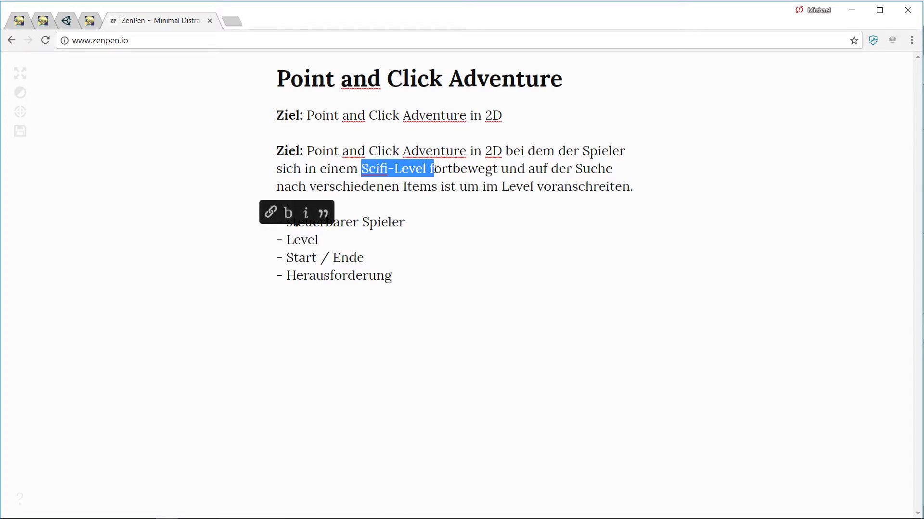
left_click(319, 222)
triple_click(421, 220)
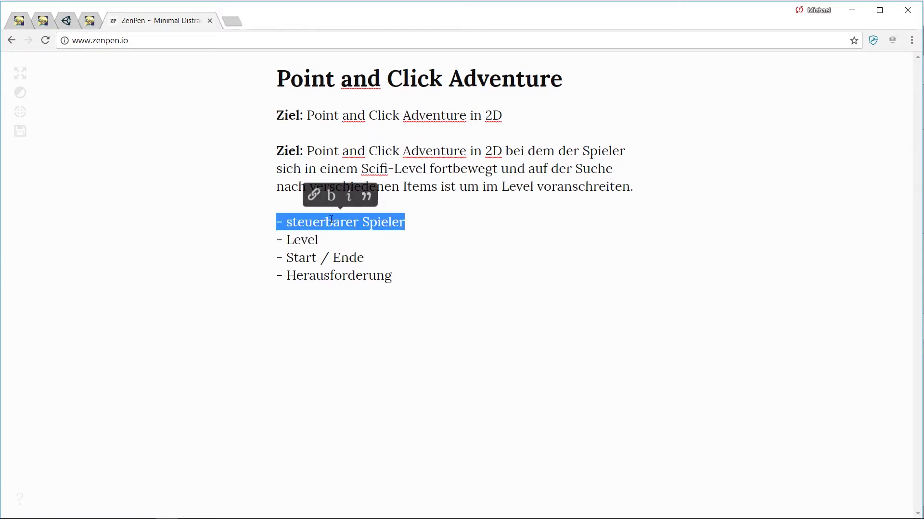
left_click(421, 219)
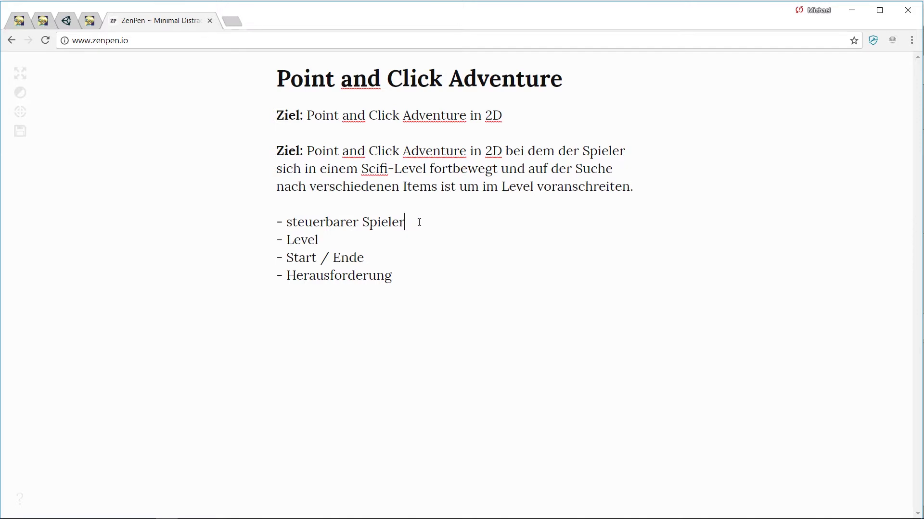
triple_click(362, 258)
triple_click(252, 278)
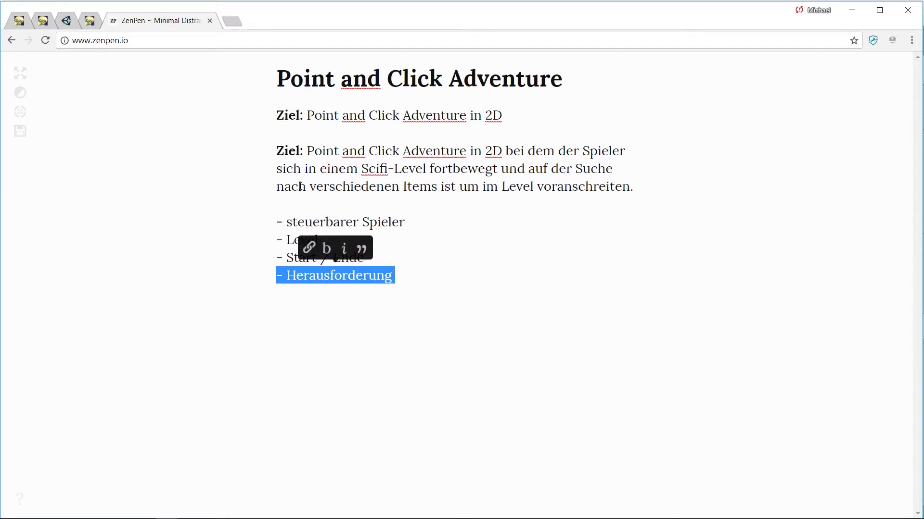
- Review the goal paragraph's wording, marking phrases such as 'verschiedenen Items'
left_click_drag(306, 187, 444, 187)
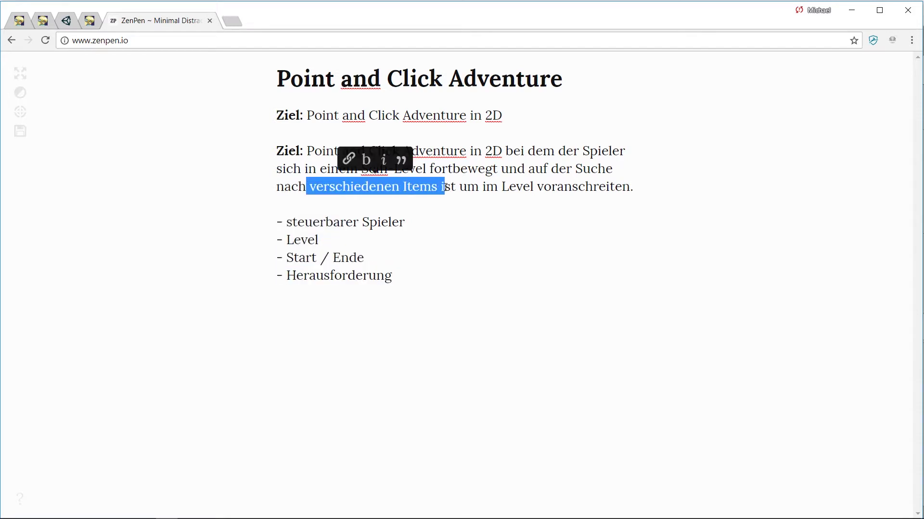
left_click(444, 188)
left_click_drag(594, 168, 572, 169)
left_click_drag(309, 186, 467, 187)
left_click(460, 186)
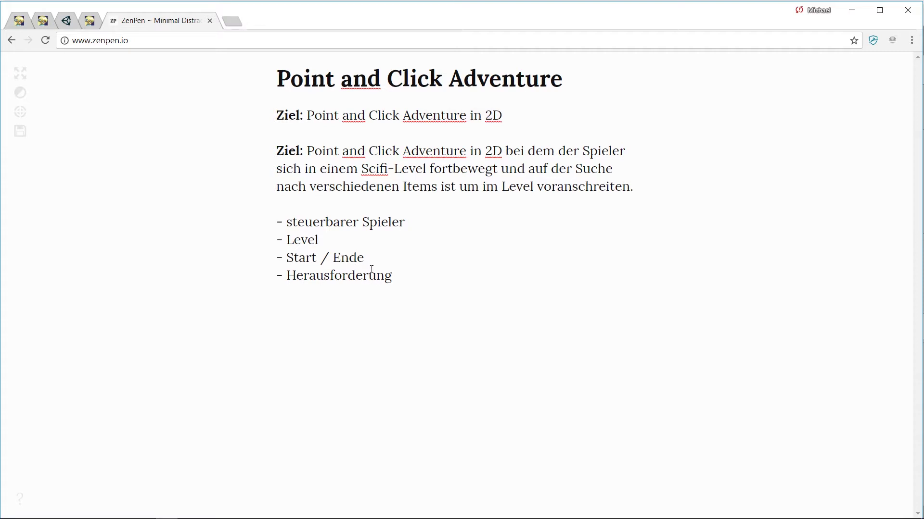
mouse_move(393, 277)
left_mouse_down()
mouse_move(277, 151)
mouse_move(644, 186)
left_mouse_up()
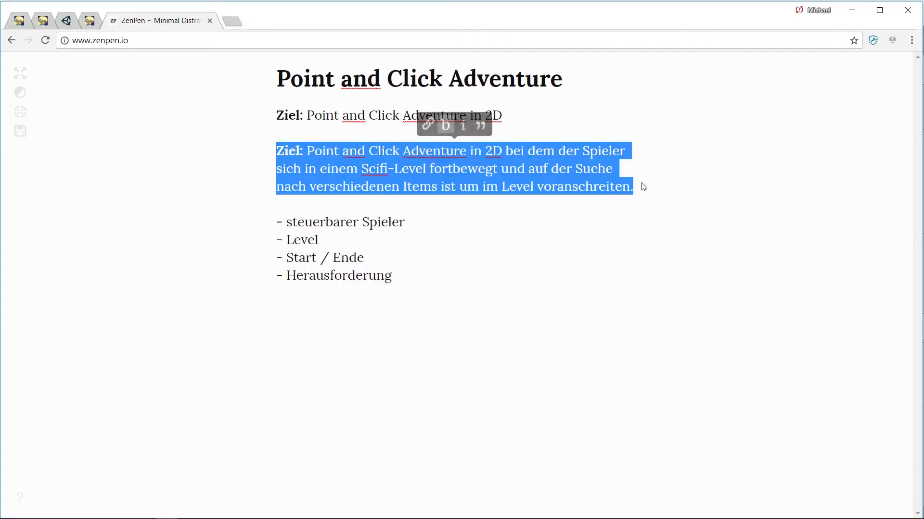
left_click(557, 200)
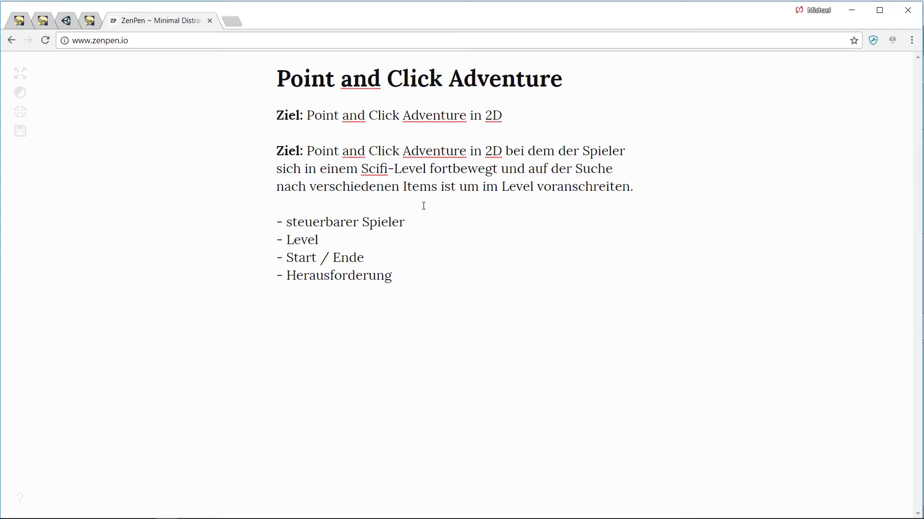
- Mark the goal paragraph and the title 'Point and Click Adventure' to review them
left_click_drag(630, 187, 231, 148)
left_click(342, 151)
left_click_drag(275, 79, 562, 80)
left_click(561, 82)
left_click_drag(642, 188, 277, 152)
left_click(281, 154)
- Review the goal paragraph's words: Scifi, fortbewegt, Suche nach verschiedenen Items, um im Level voranschreiten
double_click(365, 170)
left_click(407, 169)
left_click_drag(426, 170, 491, 168)
left_click_drag(589, 169, 435, 187)
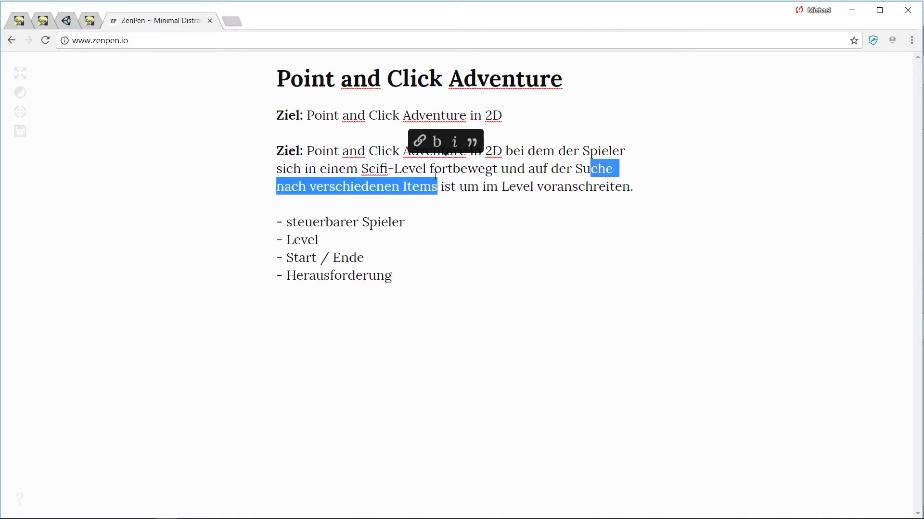
left_click(424, 182)
left_click_drag(466, 187, 610, 187)
left_click(616, 194)
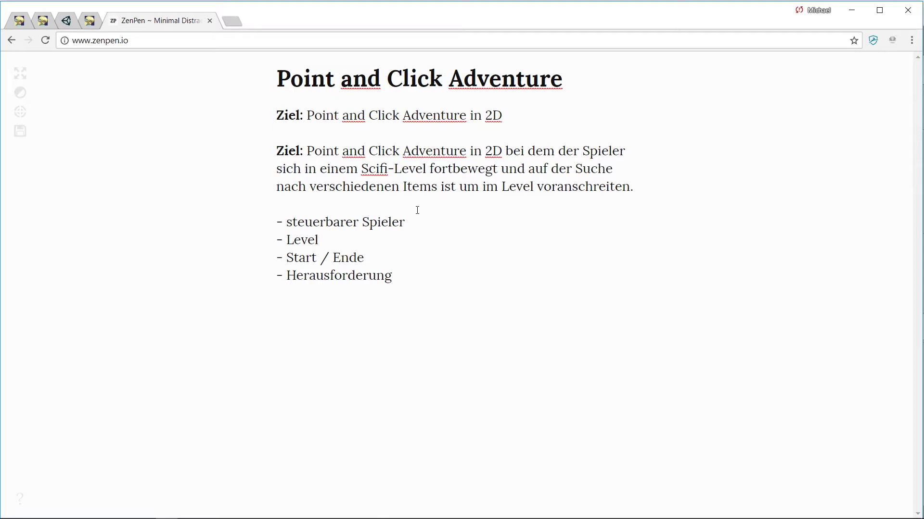
left_click_drag(394, 276, 292, 157)
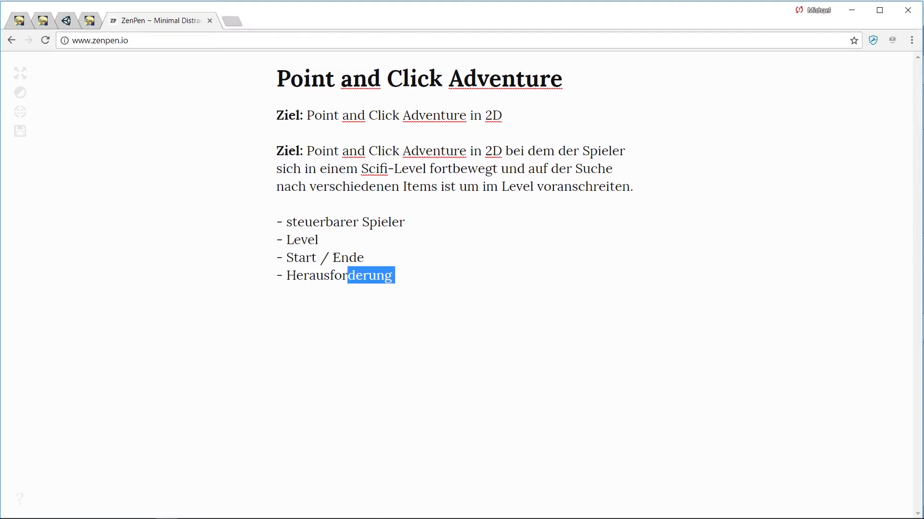
left_click(292, 157)
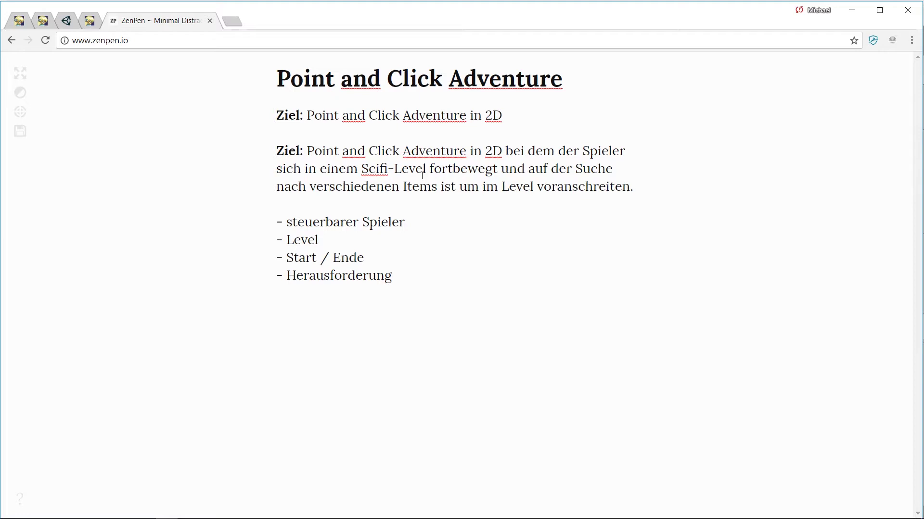
- Add a 'Grafiken:' heading on a new line below the Herausforderung item
left_click(413, 276)
key("Return")
type("Grafiken:")
key("Return")
- List '- Level Background (Scifi)', '- Charakter' and '- Items' under Grafiken:
left_click_drag(364, 169, 425, 169)
left_click(305, 336)
type("- Le")
type("vel Background ")
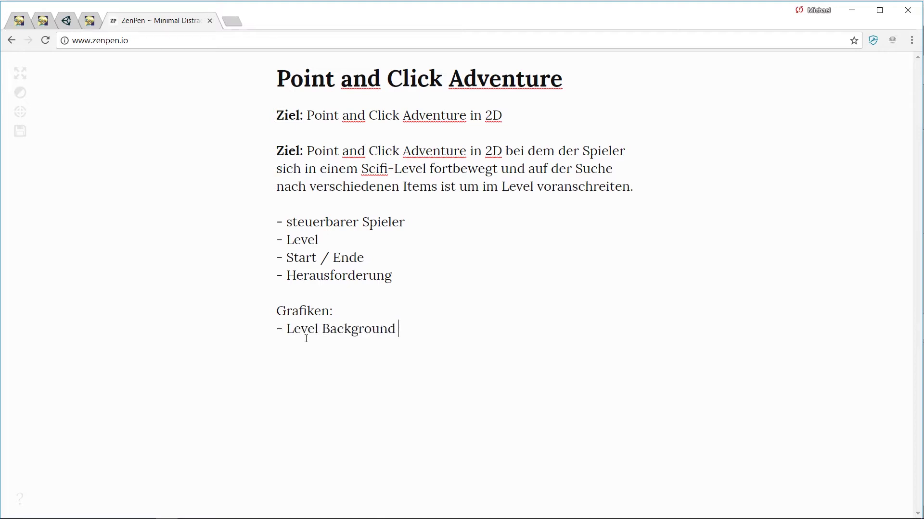
type("(Scifi)")
key("Return")
type("- Charakter")
key("Return")
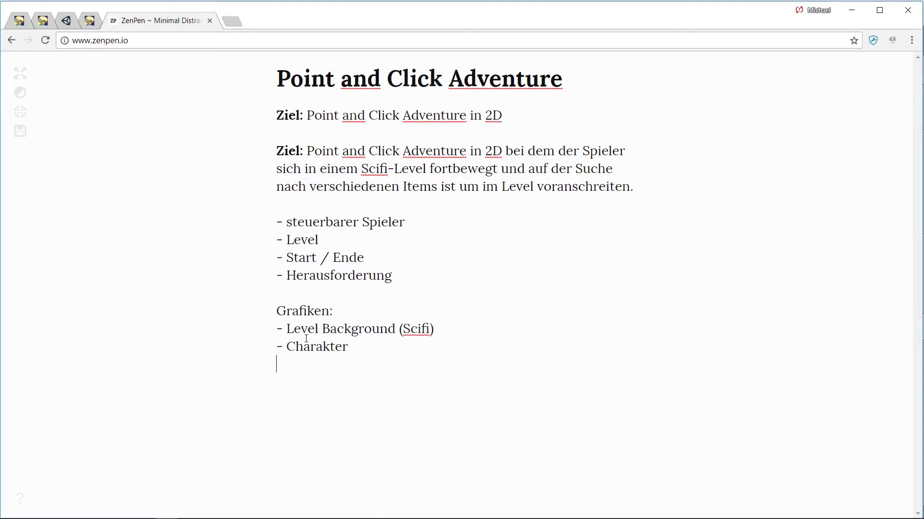
type("- Items ")
type("-")
- Finish the graphics list with Tür and check the entries
left_click_drag(558, 187, 418, 186)
left_click(344, 326)
type("Tür")
left_click_drag(277, 382, 320, 377)
left_click(313, 376)
mouse_move(277, 311)
left_mouse_down()
mouse_move(330, 405)
mouse_move(278, 339)
left_mouse_up()
left_click(348, 390)
left_click(323, 364)
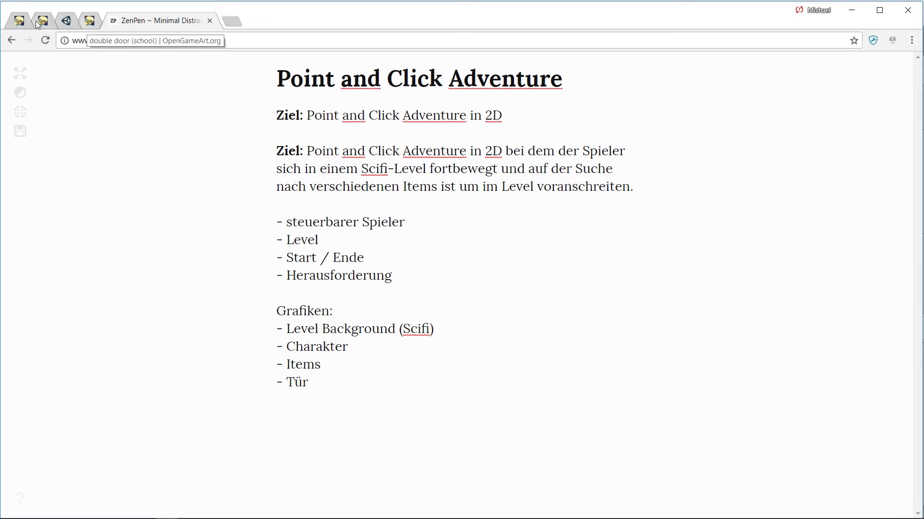
- Look through the Sci Fi Level, Free RPG Icons, crocodile mascot and double door asset pages
left_click(20, 22)
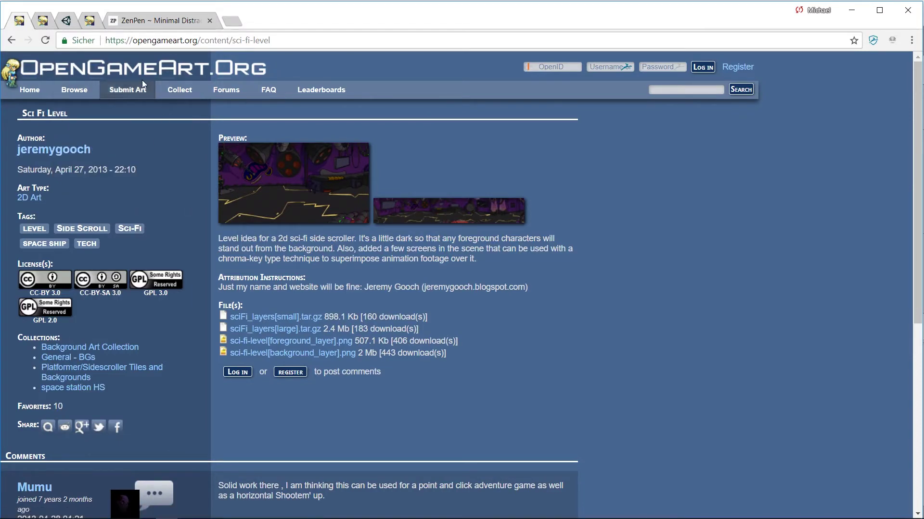
left_click(67, 24)
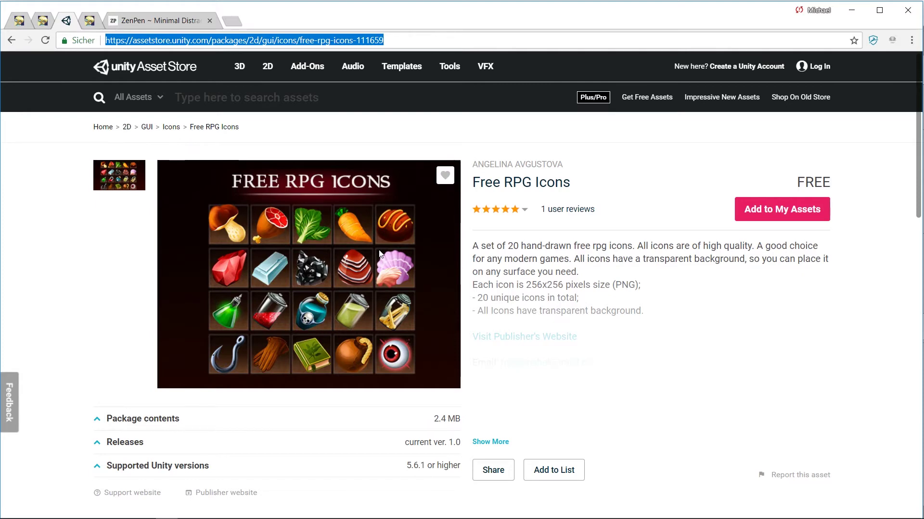
key("ctrl+1")
key("Escape")
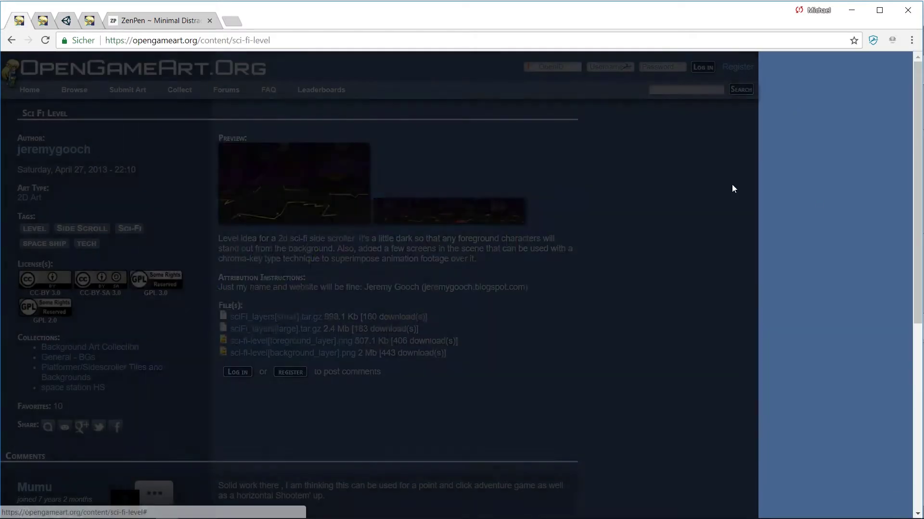
left_click(133, 25)
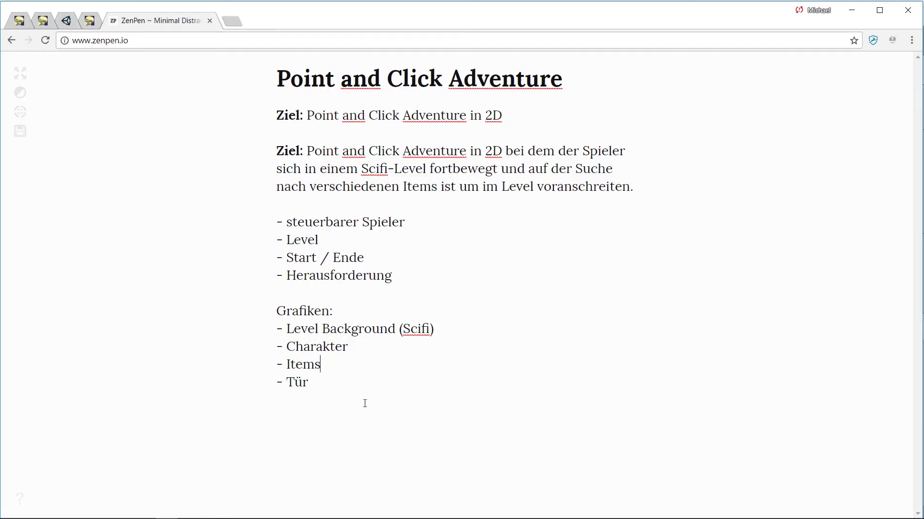
left_click(19, 20)
left_click(42, 20)
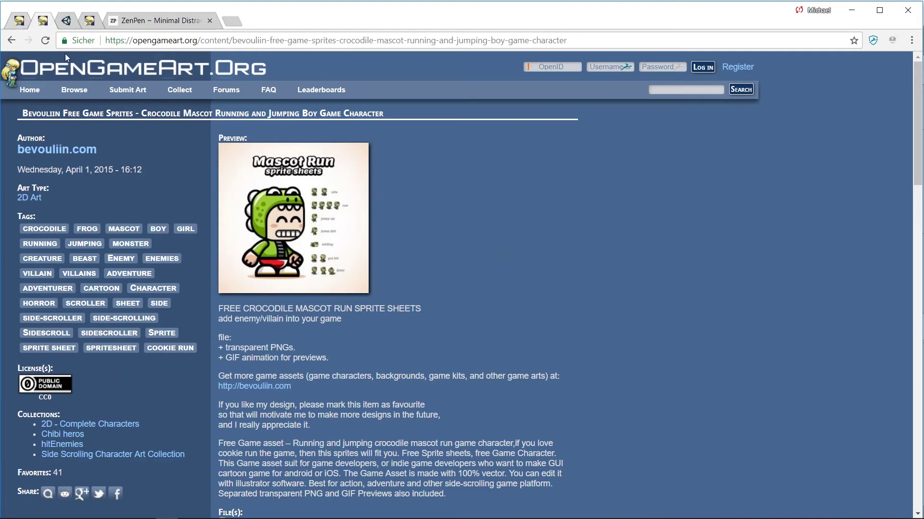
left_click(289, 215)
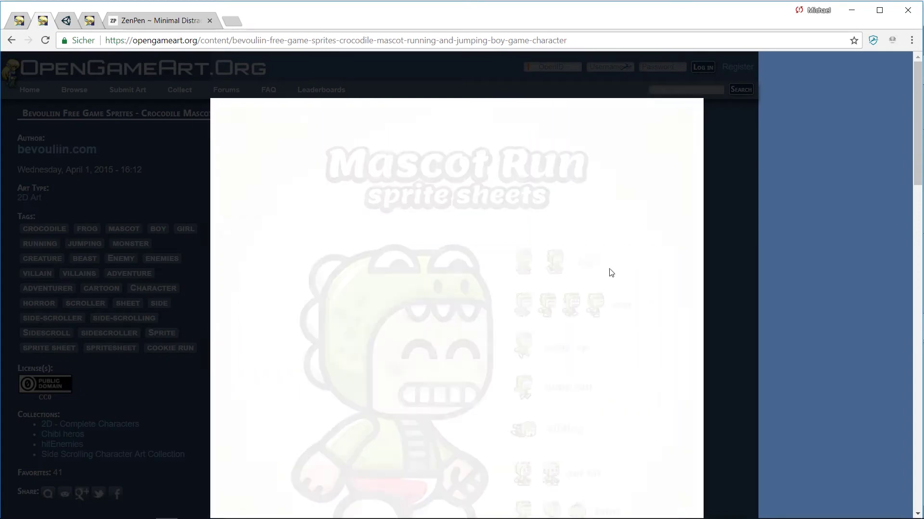
key("ctrl+Tab")
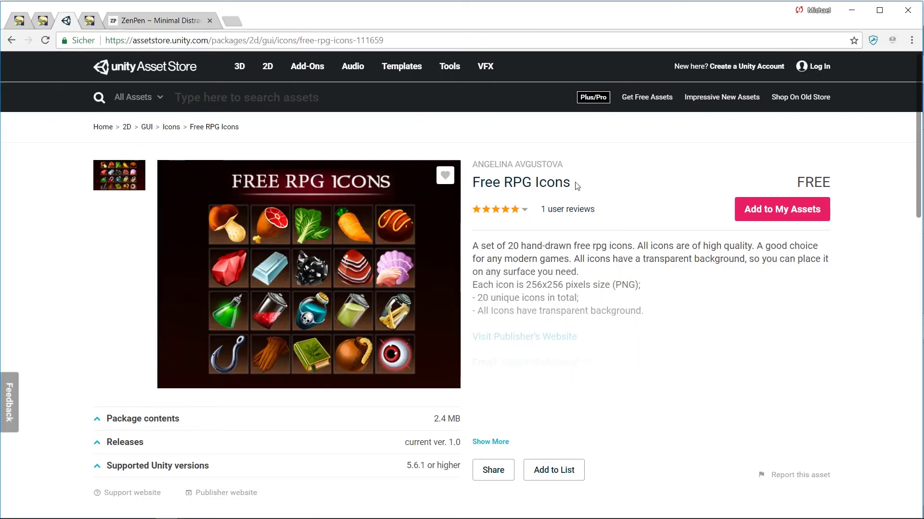
key("ctrl+Tab")
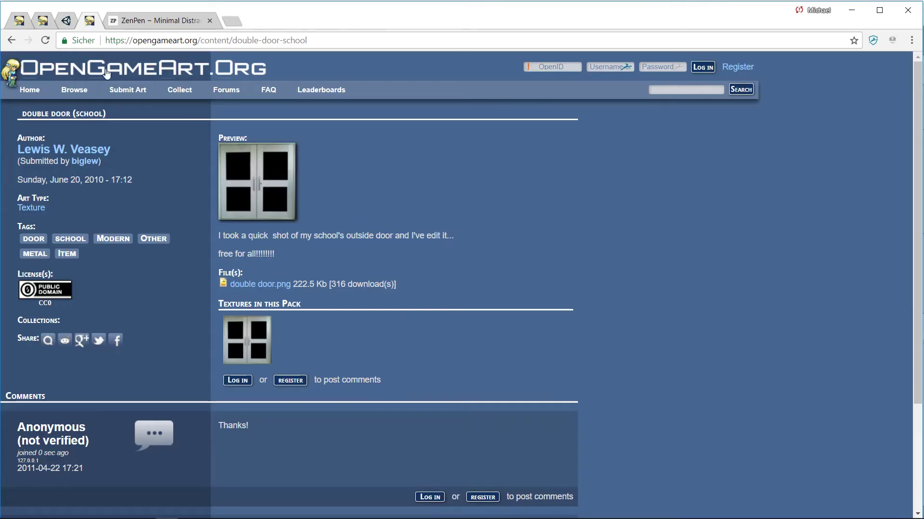
- Paste the double door page address after Tür and the Free RPG Icons store address after Items
left_click(192, 44)
left_click(155, 28)
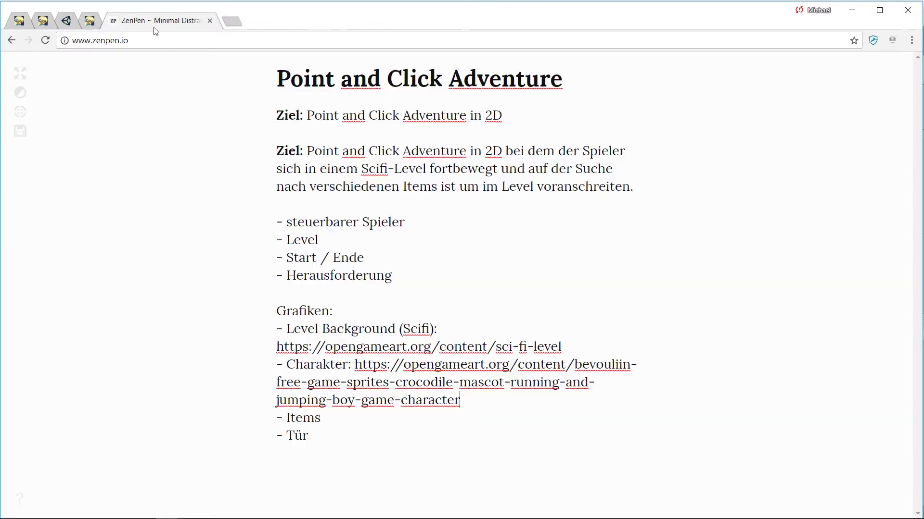
type("https://opengameart.org/content/double-door-school")
key("ctrl+shift+Tab")
key("ctrl+shift+Tab")
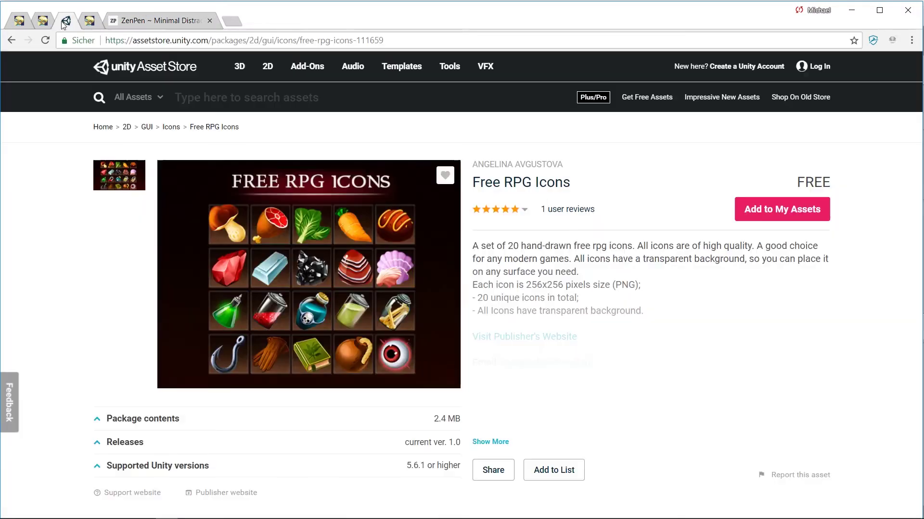
left_click(342, 45)
left_click(133, 22)
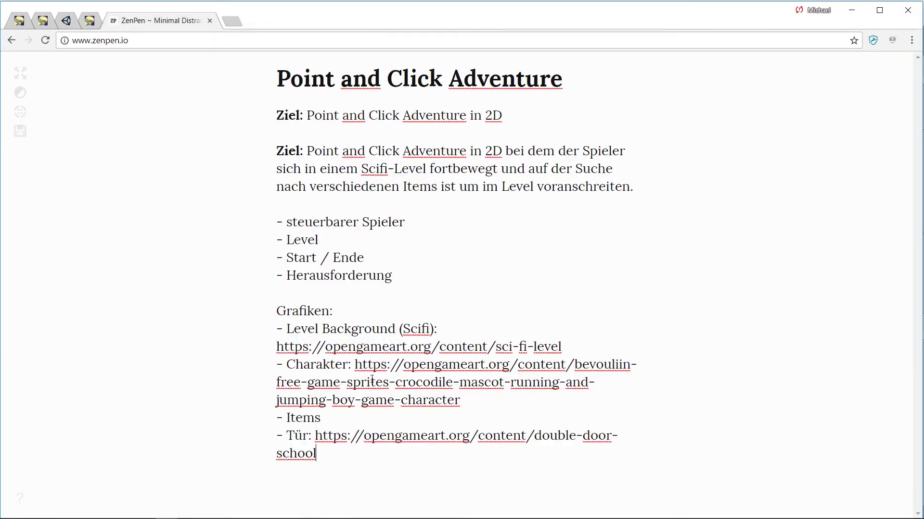
type(":")
type("https://assetstore.unity.com/packages/2d/gui/icons/free-rpg-icons-111659")
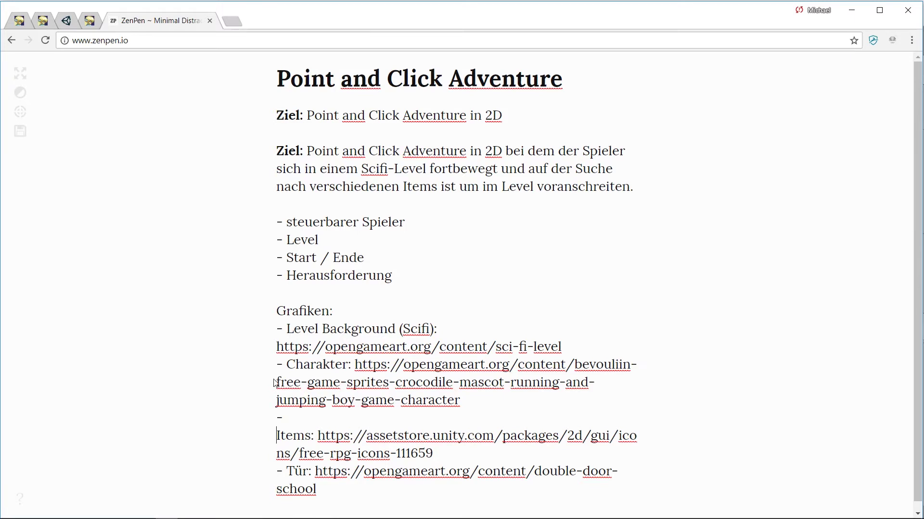
scroll(340, 385, "down", 1)
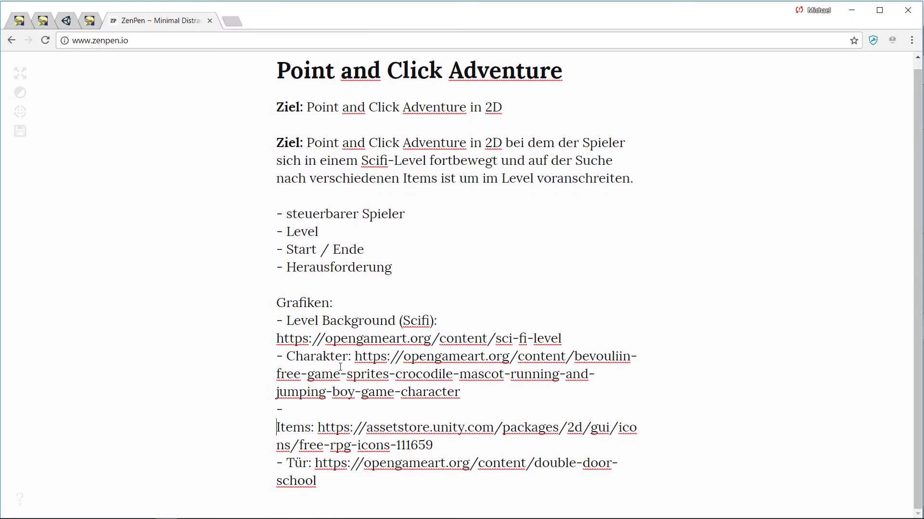
left_click_drag(276, 304, 324, 484)
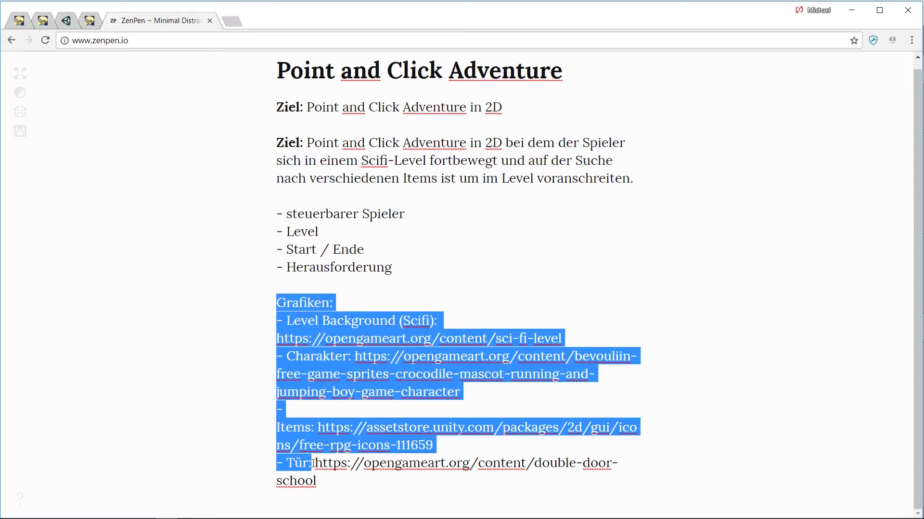
left_click(324, 485)
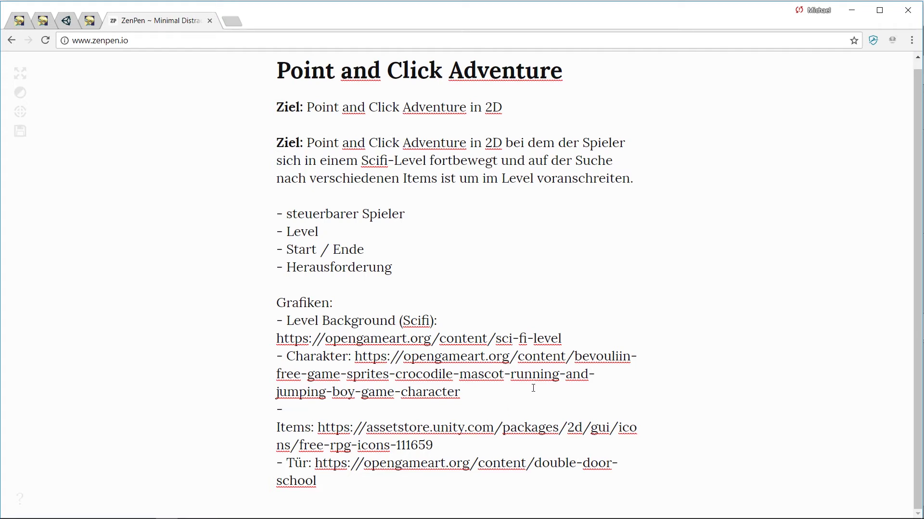
left_click_drag(276, 339, 599, 338)
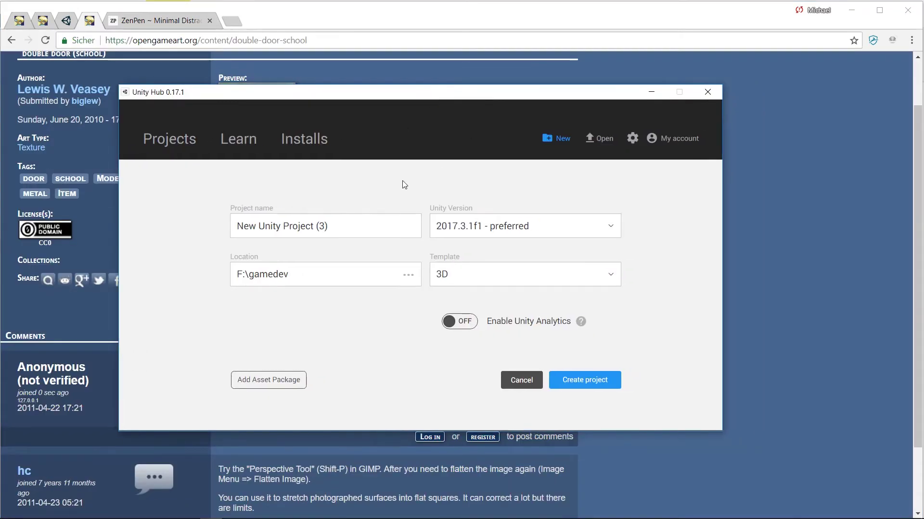
- Create the PointAndClickAdventure project with Unity 2018.1.0f2 and the 2D template
left_click(156, 224)
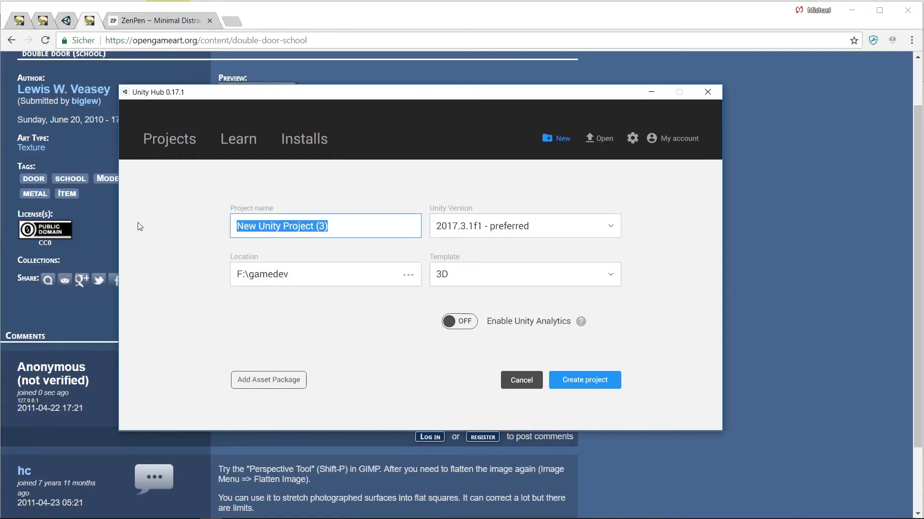
type("PointAnd")
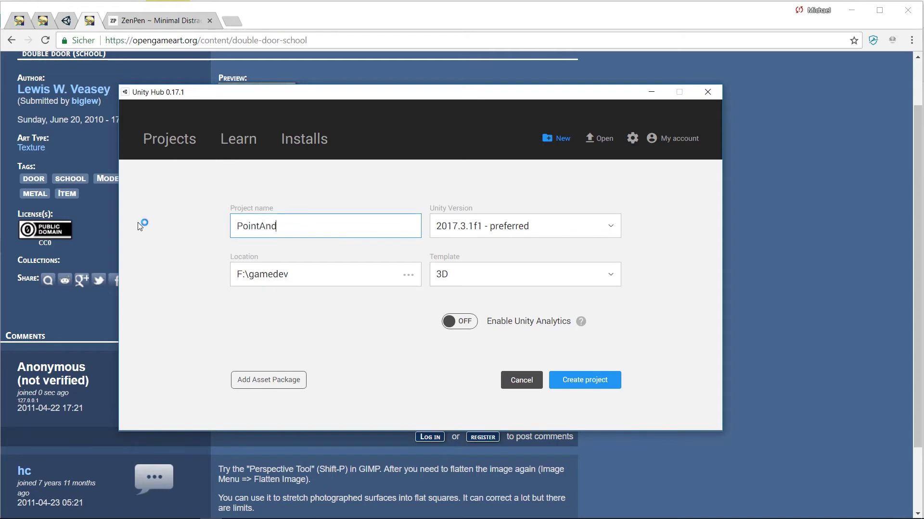
type("ClickAdventure")
left_click(461, 226)
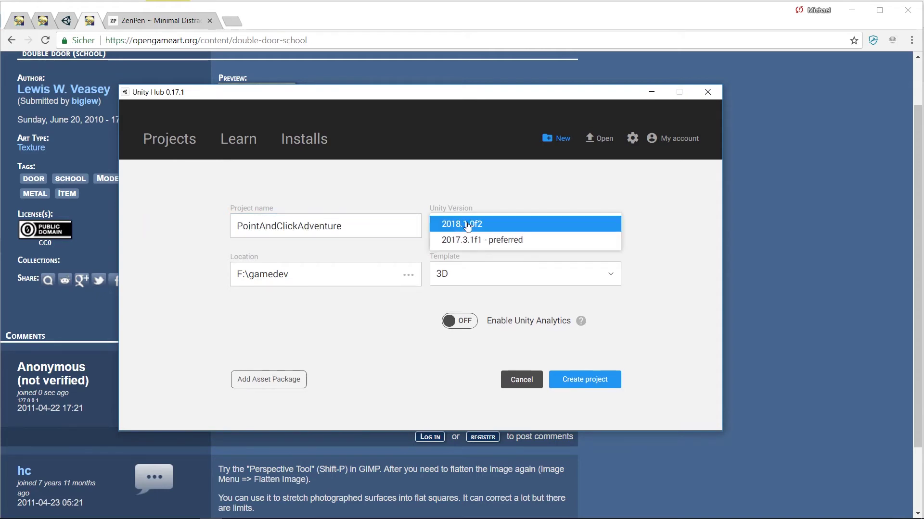
left_click(462, 225)
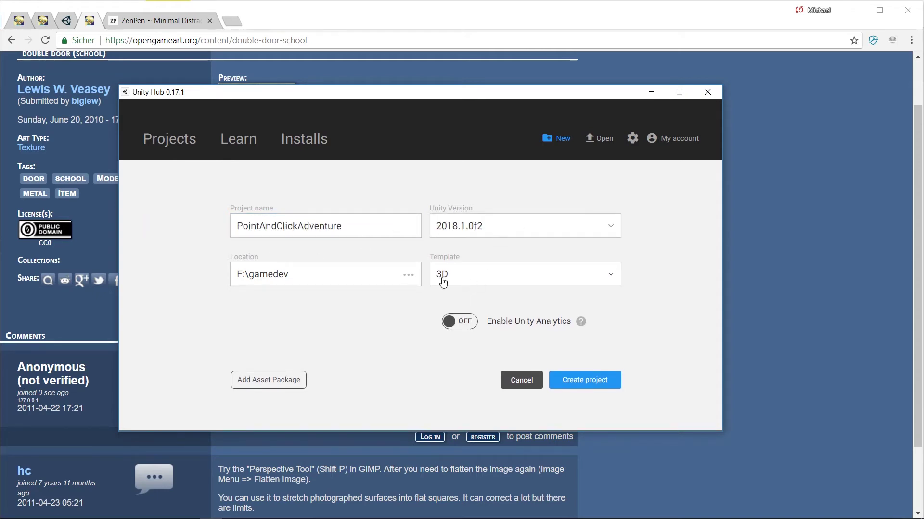
left_click(460, 277)
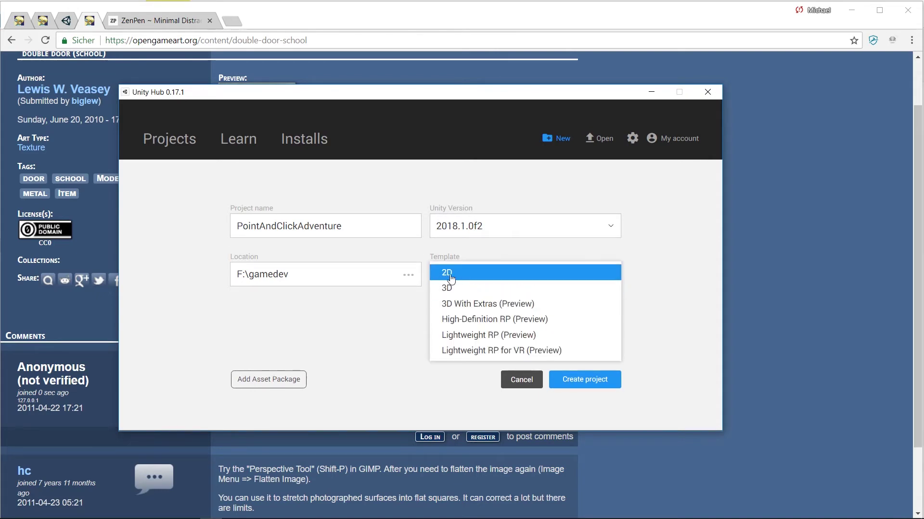
left_click(474, 274)
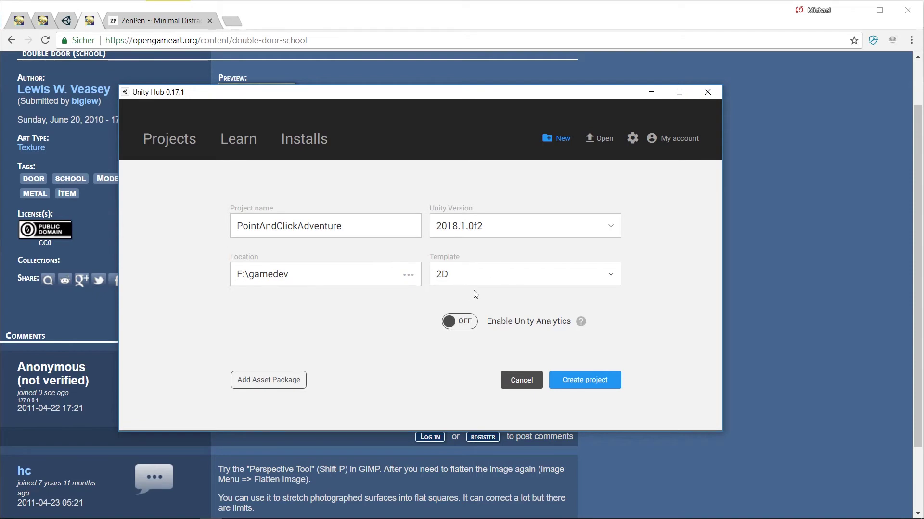
left_click(584, 385)
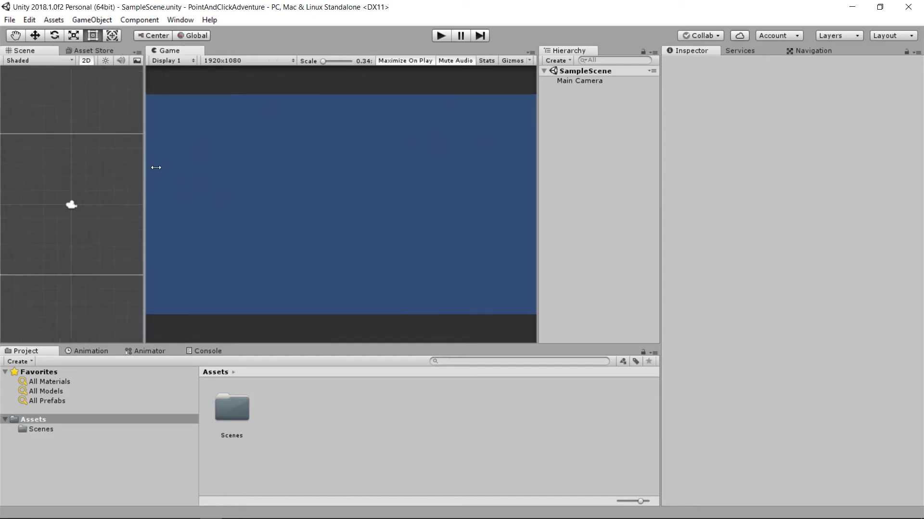
- Widen the Scene view, enlarge the Project panel and bring up the Project window
left_click_drag(123, 166, 248, 168)
left_click(76, 417)
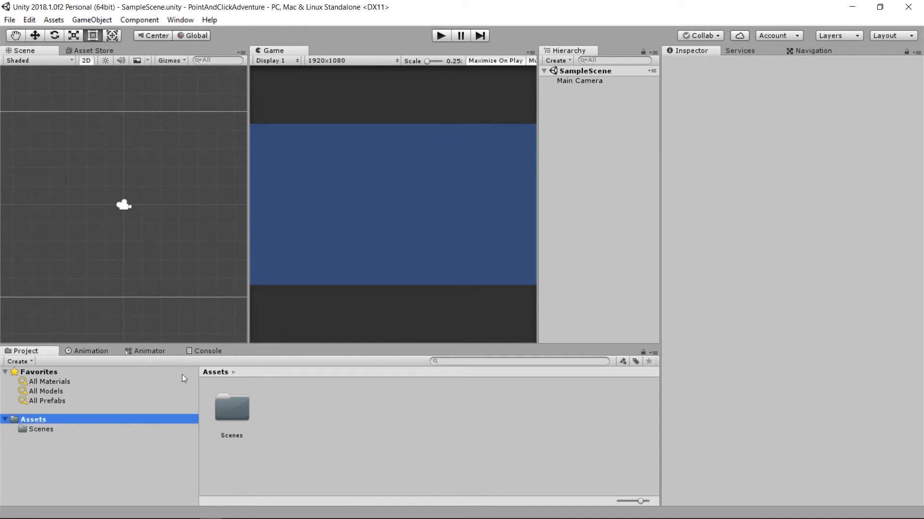
left_click_drag(279, 345, 279, 307)
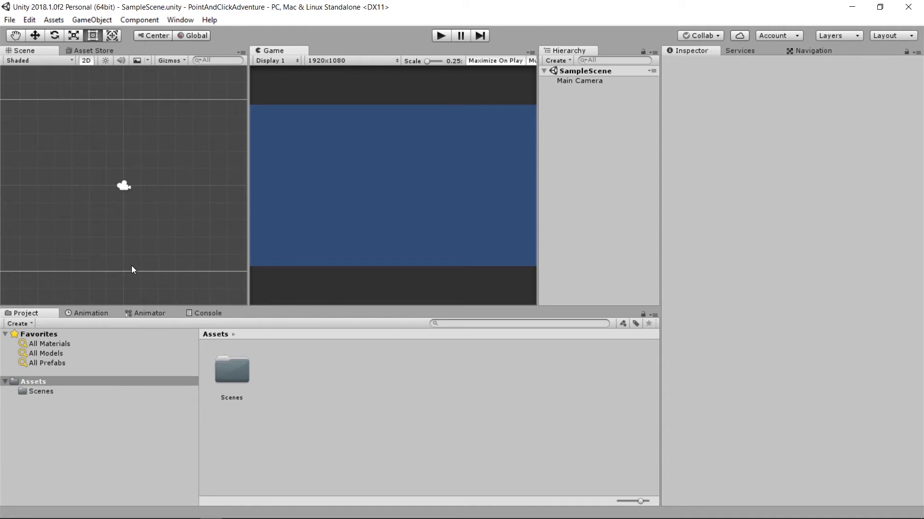
left_click(181, 23)
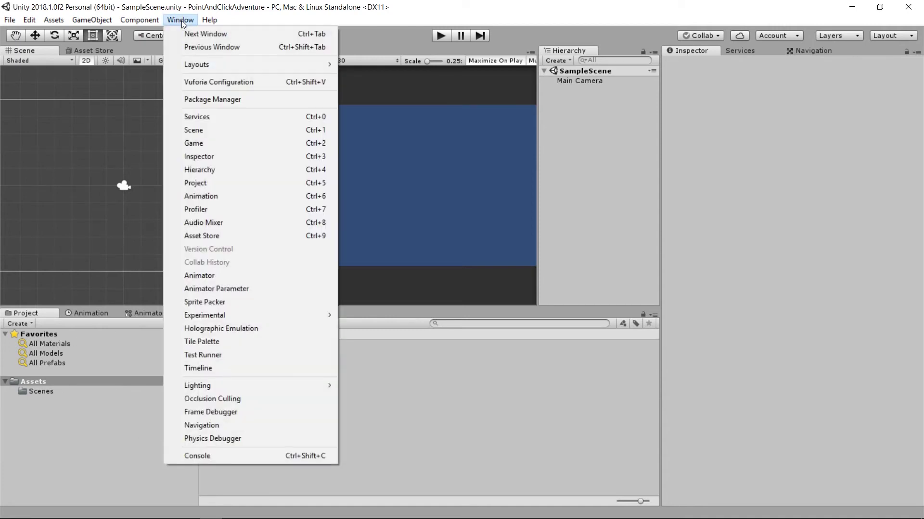
left_click(195, 183)
- Create a folder named Sprites in Assets and open it
right_click(284, 377)
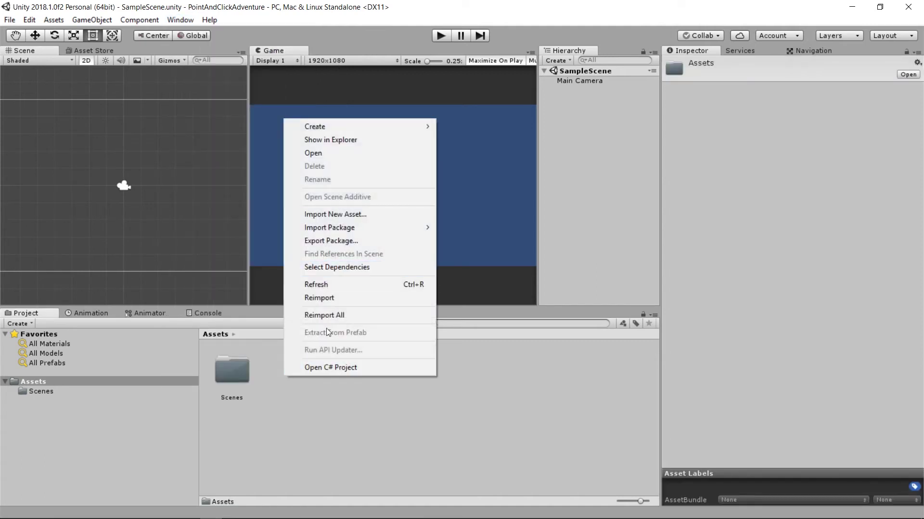
left_click(337, 382)
right_click(315, 387)
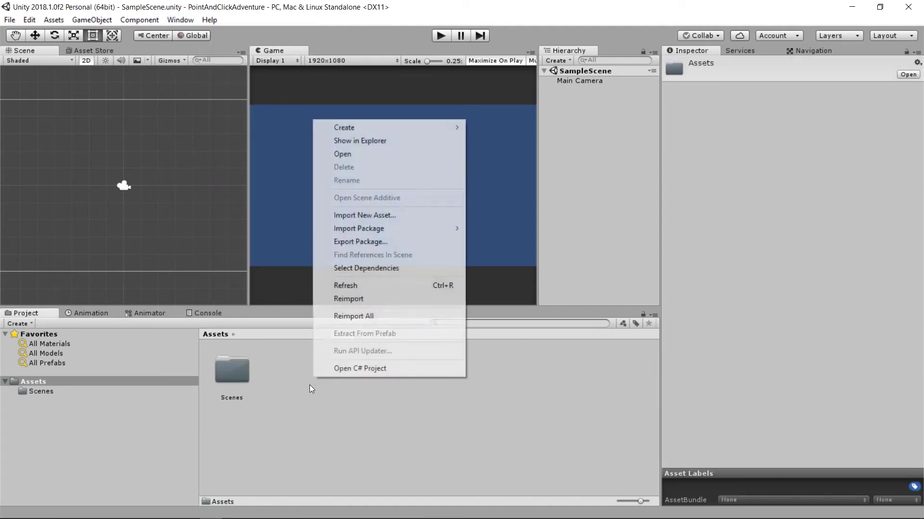
mouse_move(401, 128)
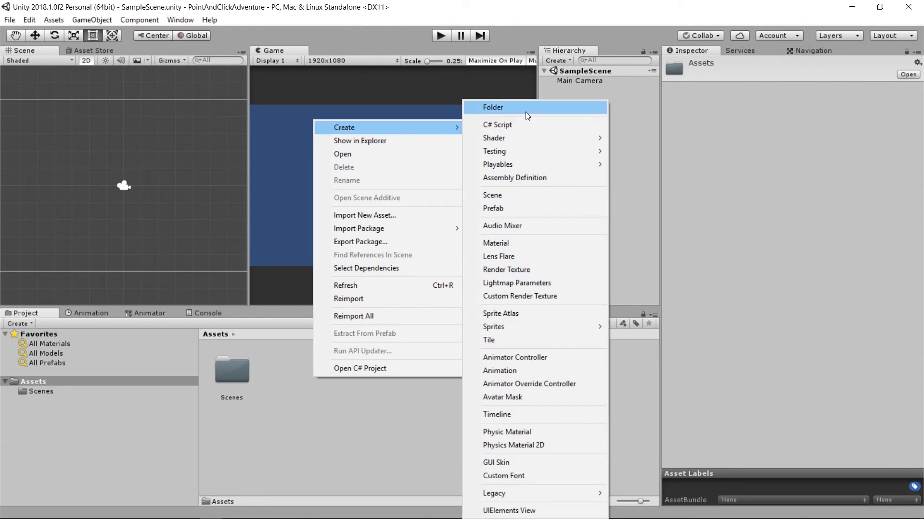
left_click(498, 108)
type("S")
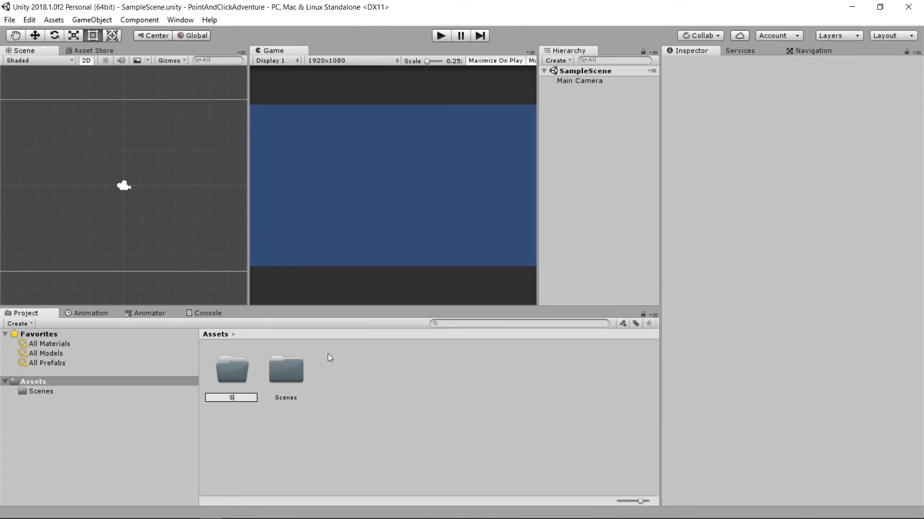
type("prites")
key("Return")
double_click(290, 370)
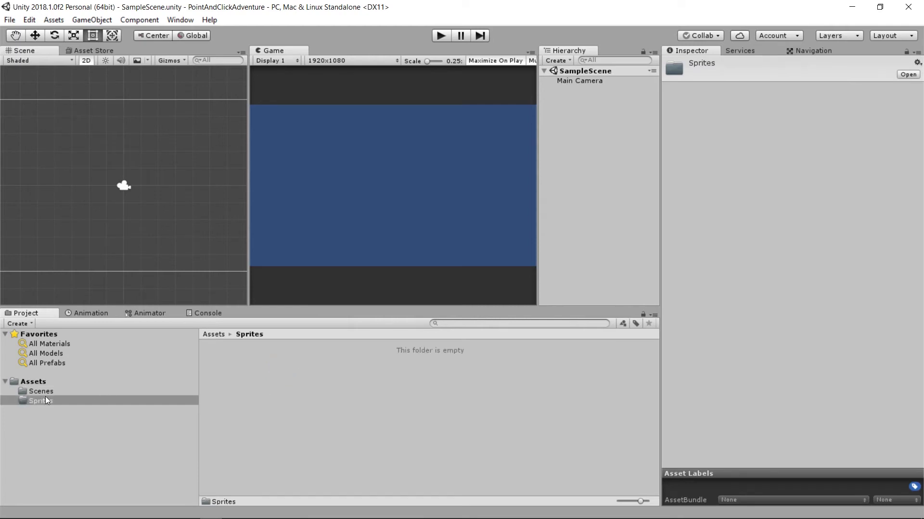
left_click(43, 401)
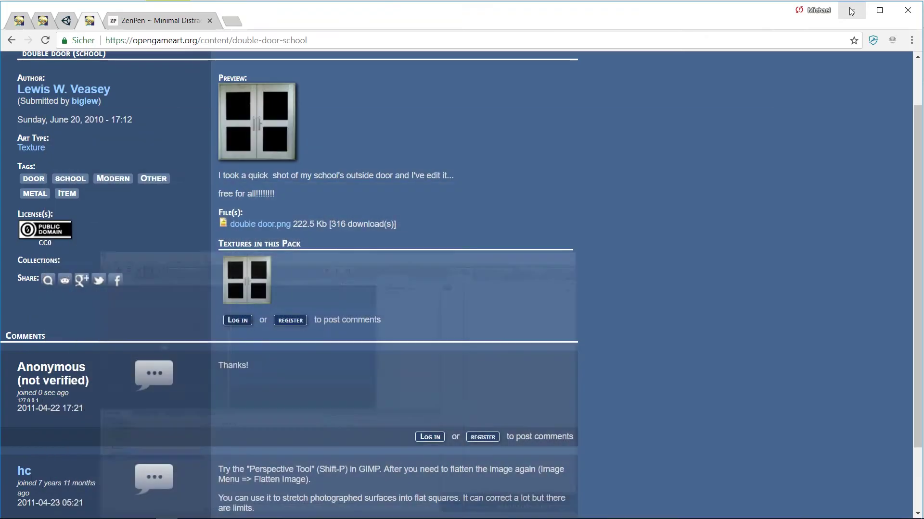
- Drag the downloaded double door, sci-fi level layers and mascot folder from Explorer into Sprites
mouse_move(166, 517)
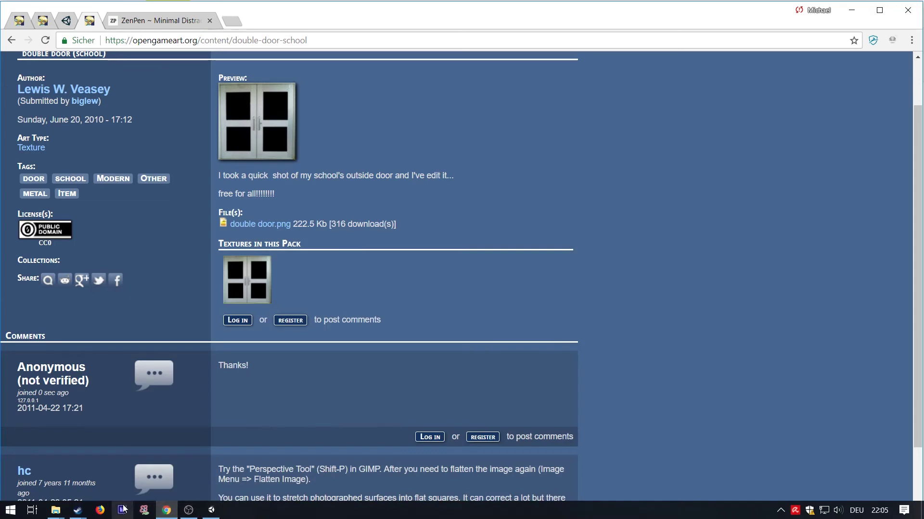
mouse_move(56, 513)
left_click(192, 481)
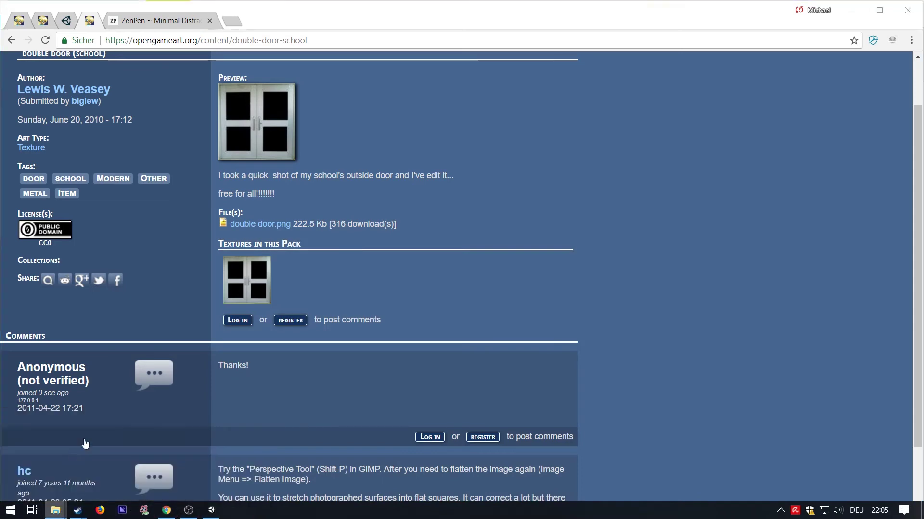
mouse_move(407, 244)
left_mouse_down()
mouse_move(247, 194)
mouse_move(131, 138)
mouse_move(204, 511)
left_mouse_up()
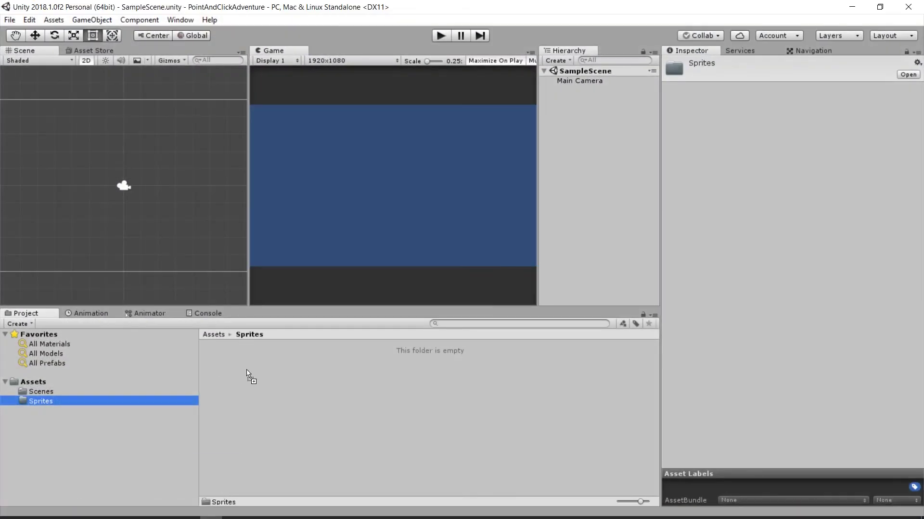
left_click_drag(204, 511, 244, 368)
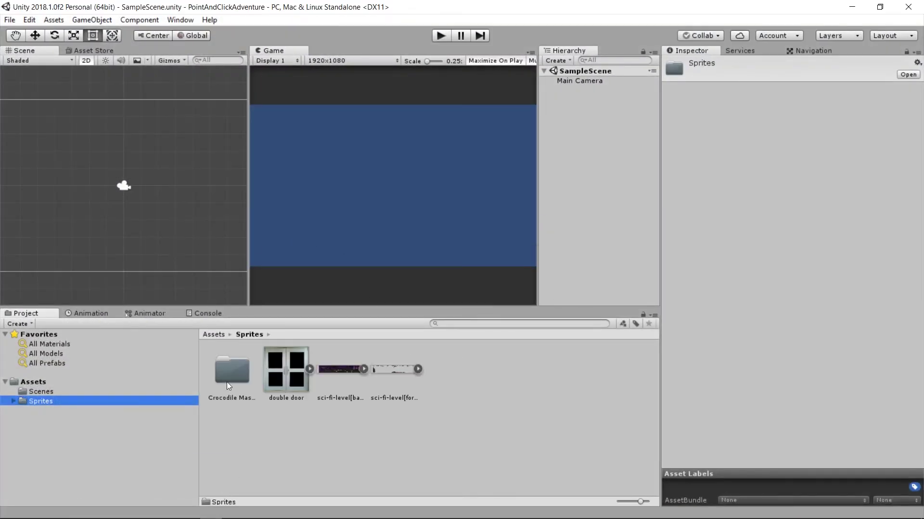
- Dock the Game view beside the Scene view, widen it, and select the double door sprite
mouse_move(249, 236)
left_mouse_down()
mouse_move(294, 242)
mouse_move(230, 192)
left_mouse_up()
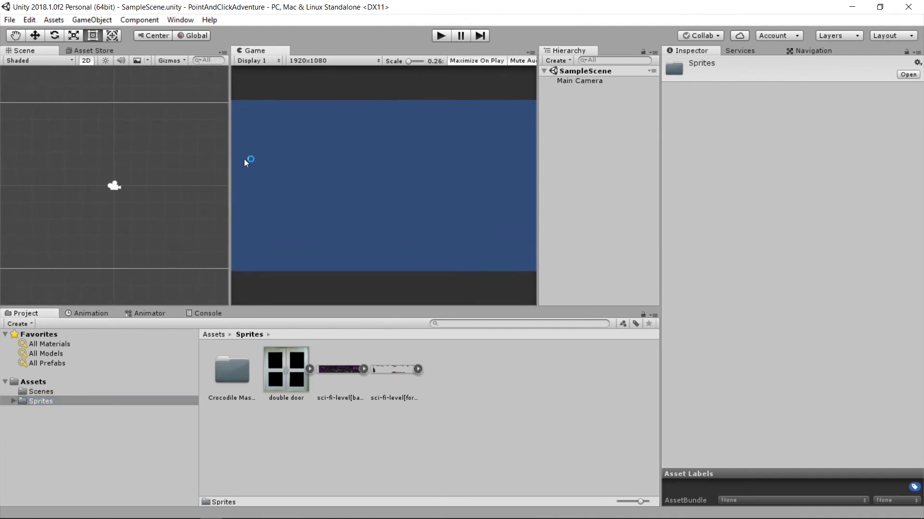
left_click_drag(240, 47, 156, 47)
left_click_drag(88, 45, 88, 48)
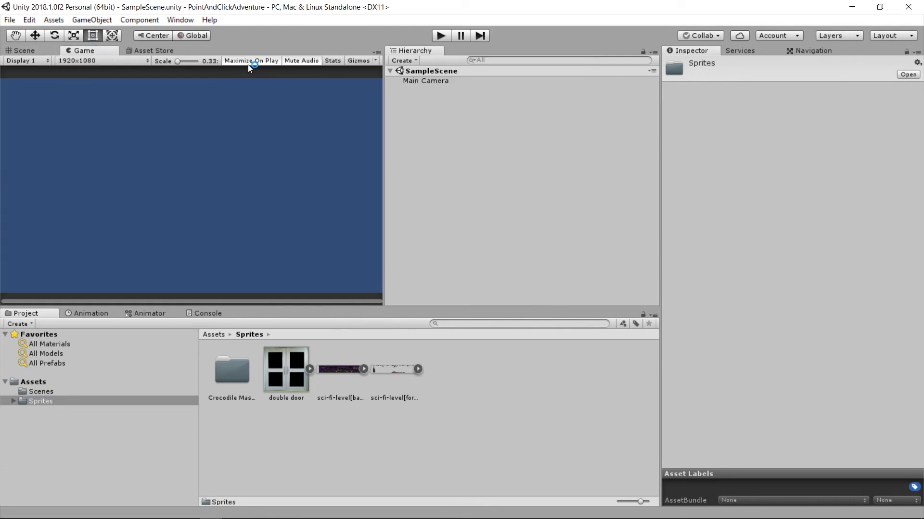
left_click_drag(382, 102, 553, 113)
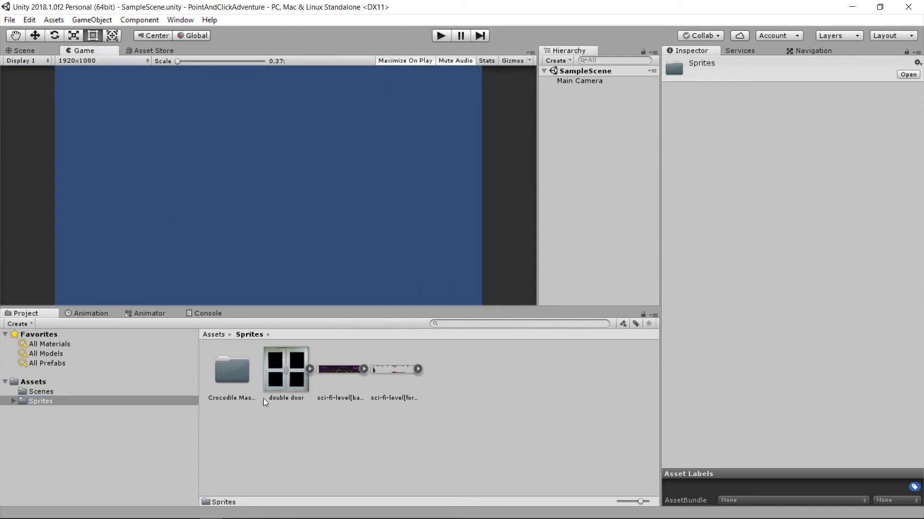
left_click(286, 376)
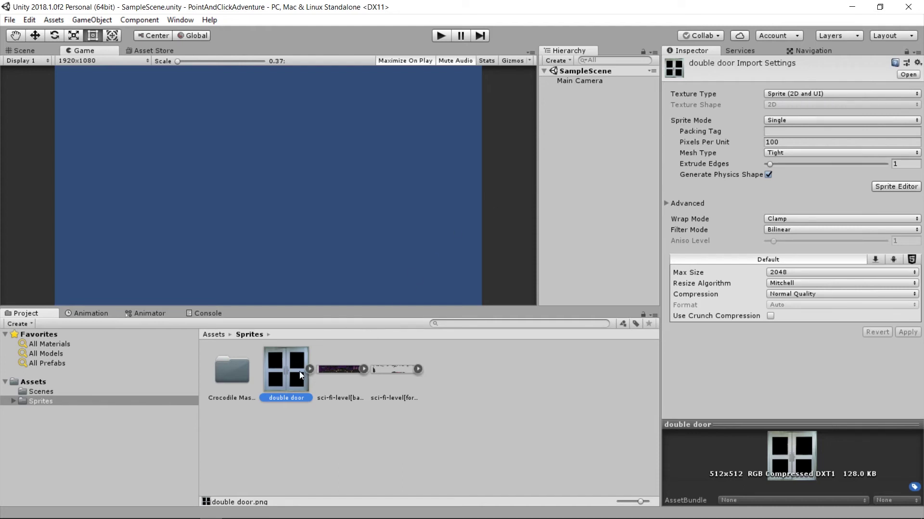
- Look through the sci-fi level, foreground and double door sprites, then select the background layer
left_click(352, 367)
left_click(402, 368)
left_click(264, 360)
key("Right")
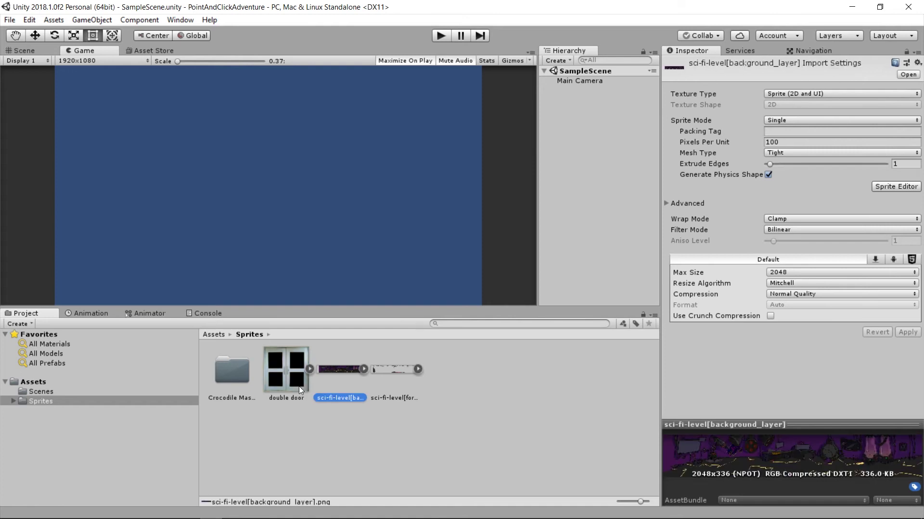
- Set the background layer's Texture Type to Sprite (2D and UI) and apply it
left_click(792, 94)
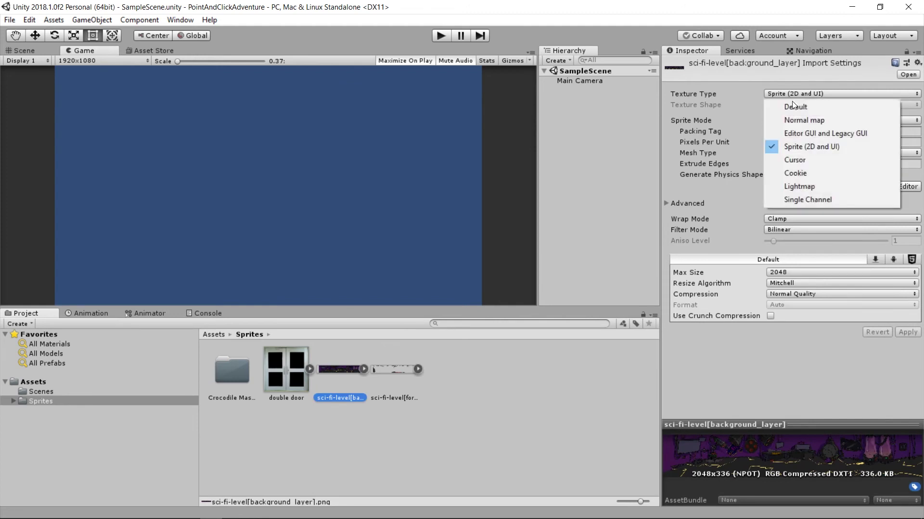
left_click(793, 106)
left_click(907, 287)
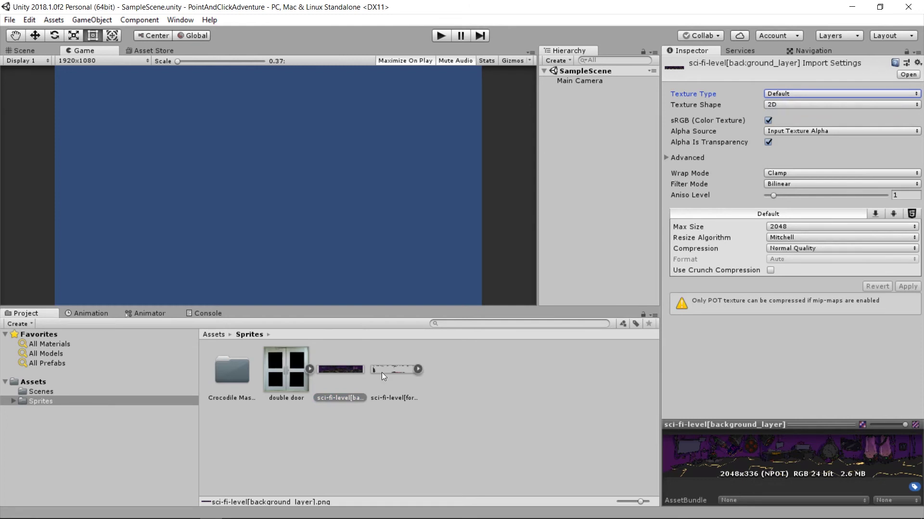
left_click(789, 94)
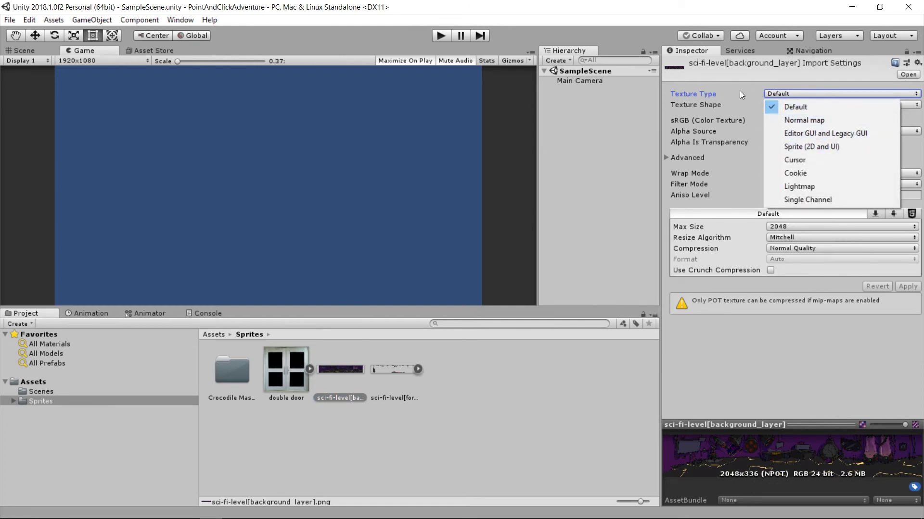
left_click(788, 93)
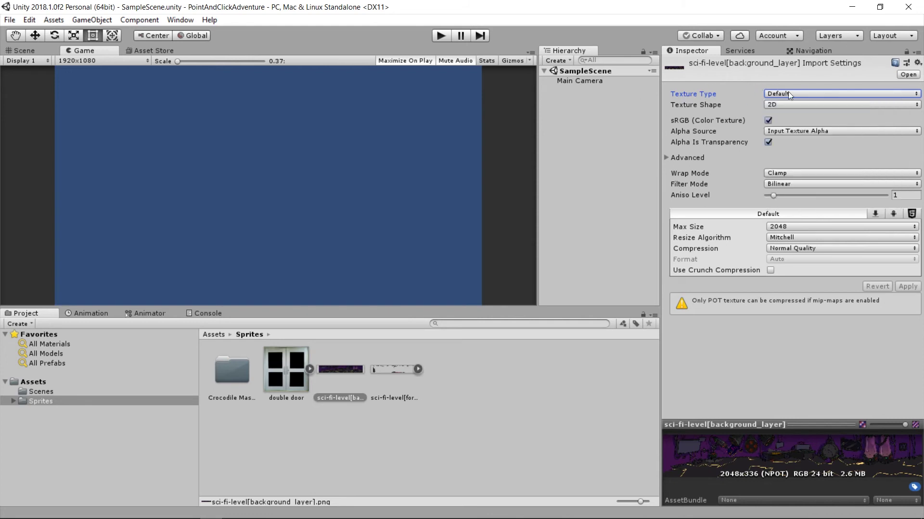
left_click(770, 94)
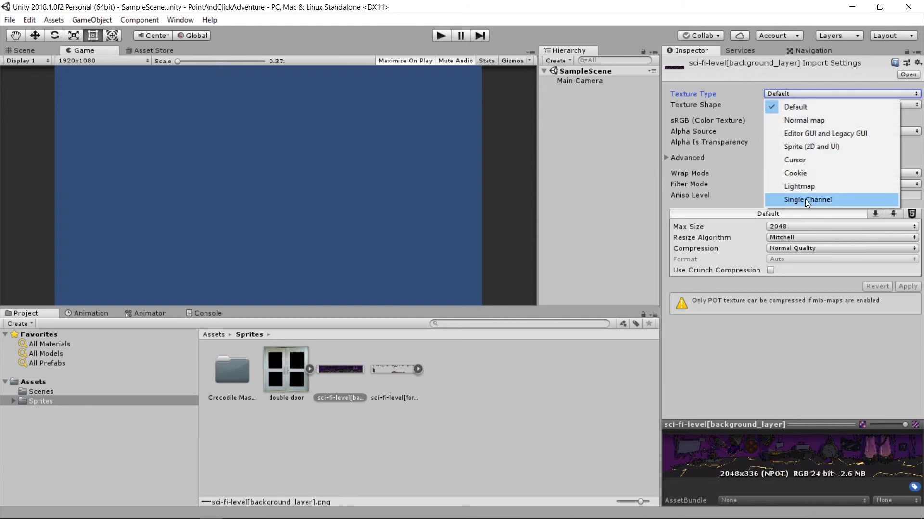
left_click(804, 147)
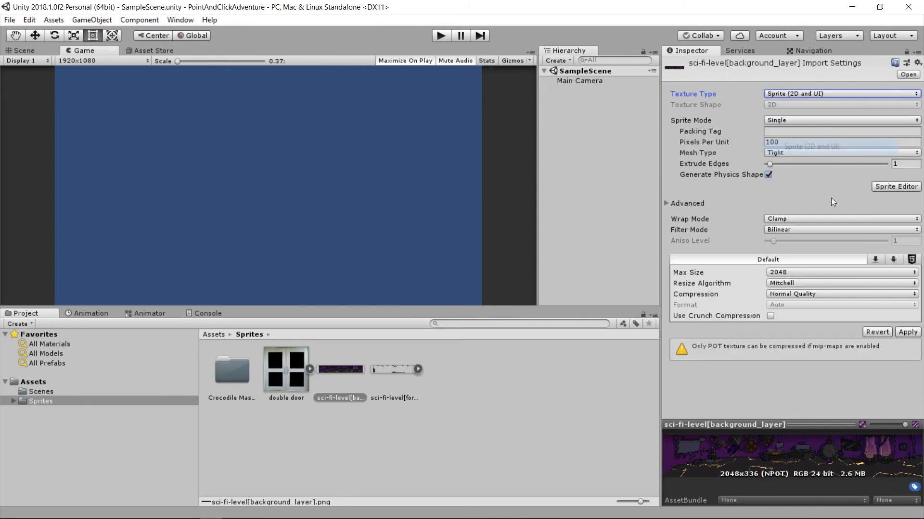
left_click(910, 335)
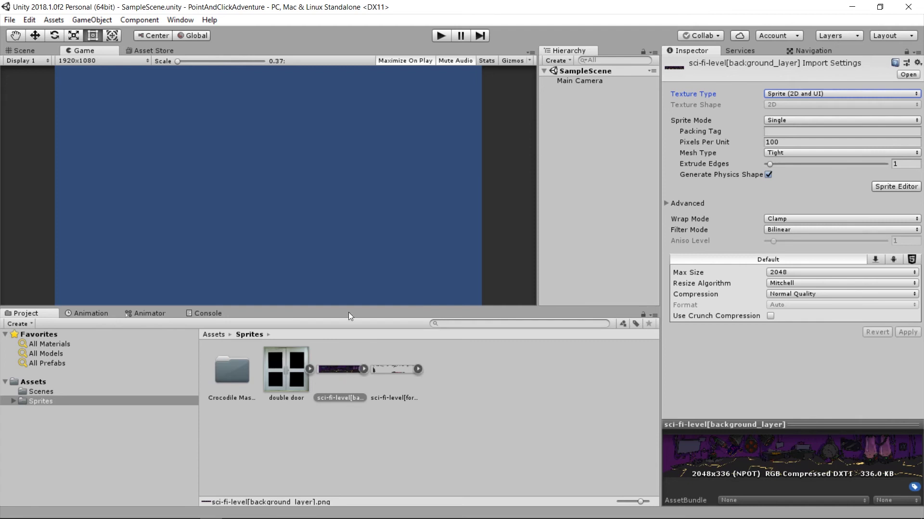
- Drag the sci-fi-level[background_layer] sprite into the Scene view at 0,0,0 and frame it
left_click(29, 51)
scroll(121, 173, "down", 3)
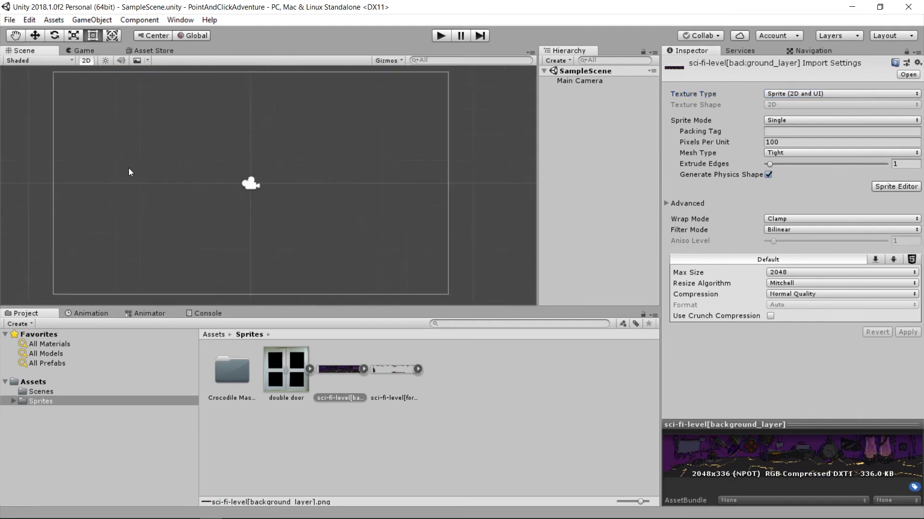
left_click_drag(333, 373, 586, 102)
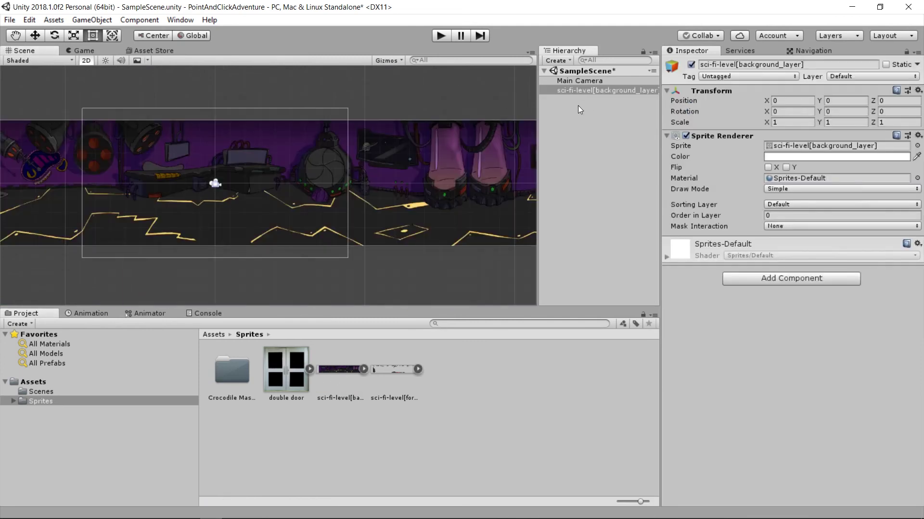
scroll(86, 132, "down", 3)
middle_click_drag(241, 163, 361, 166)
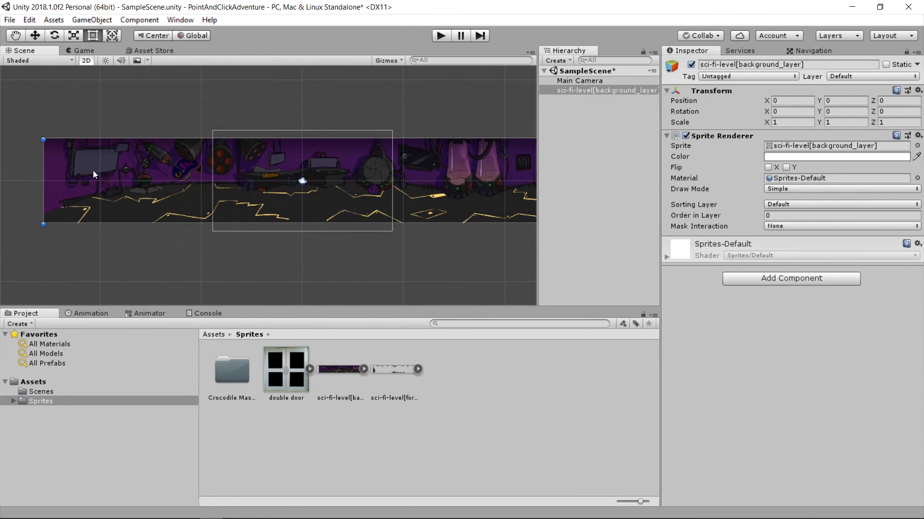
left_click(179, 510)
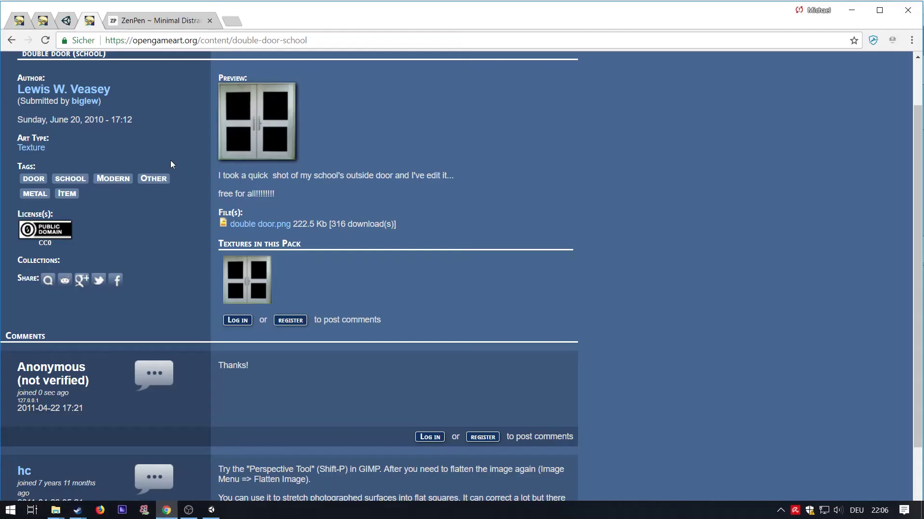
- Add the Free RPG Icons package to My Assets from its Asset Store page in Chrome
left_click(60, 24)
left_click(69, 24)
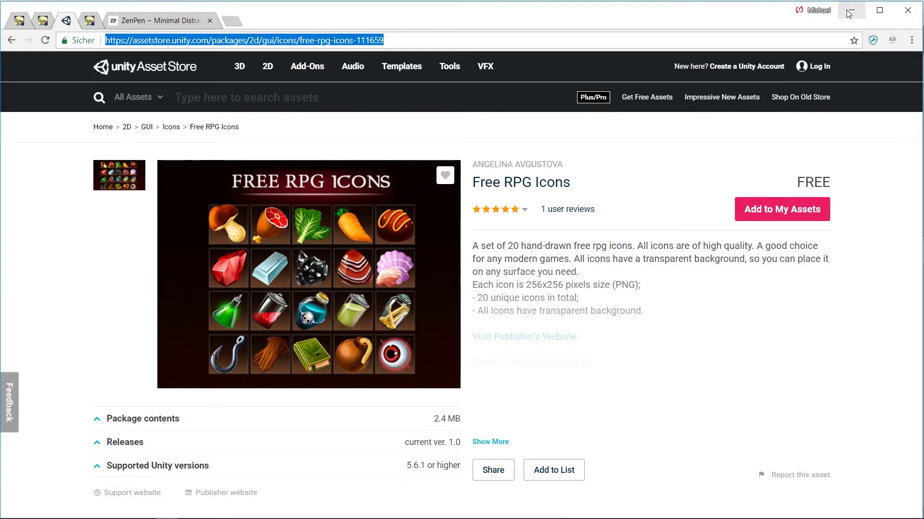
left_click(774, 212)
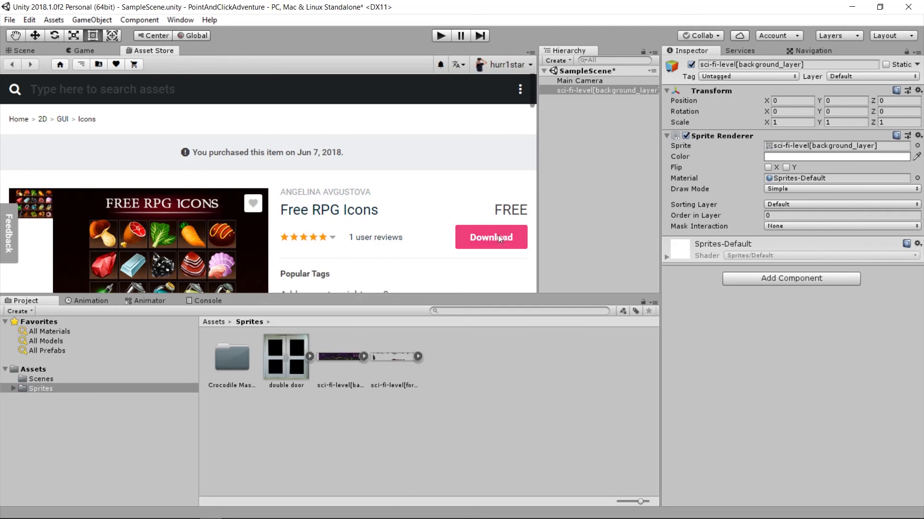
- Download and import Free RPG Icons, excluding Demo.unity and Demo.jpg
left_click(498, 235)
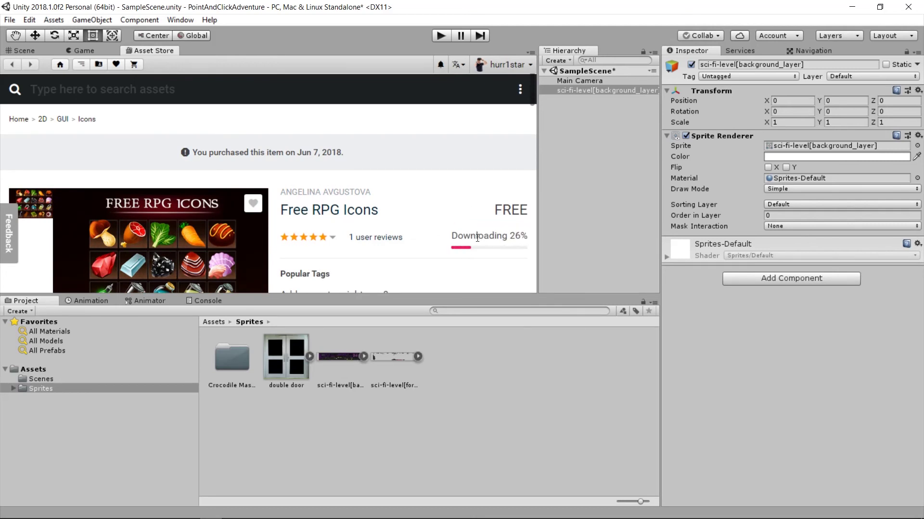
left_click(484, 243)
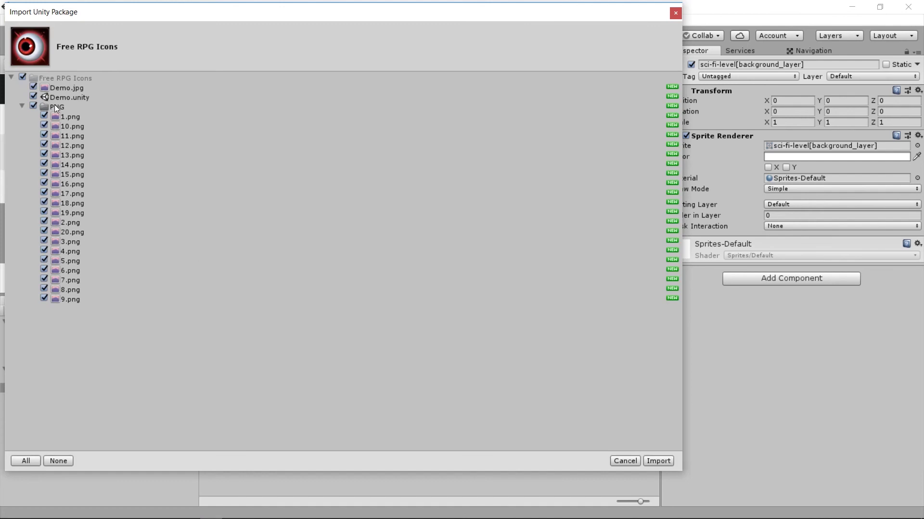
left_click(34, 96)
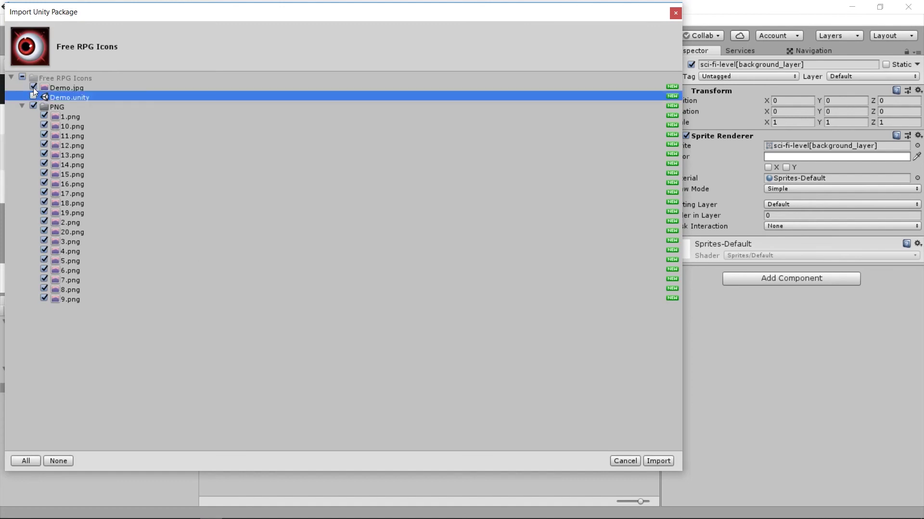
left_click(35, 86)
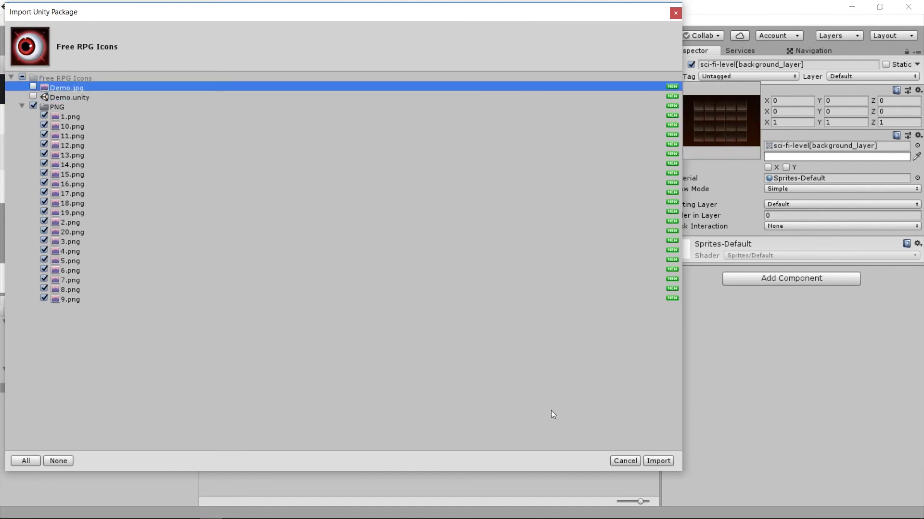
left_click(657, 461)
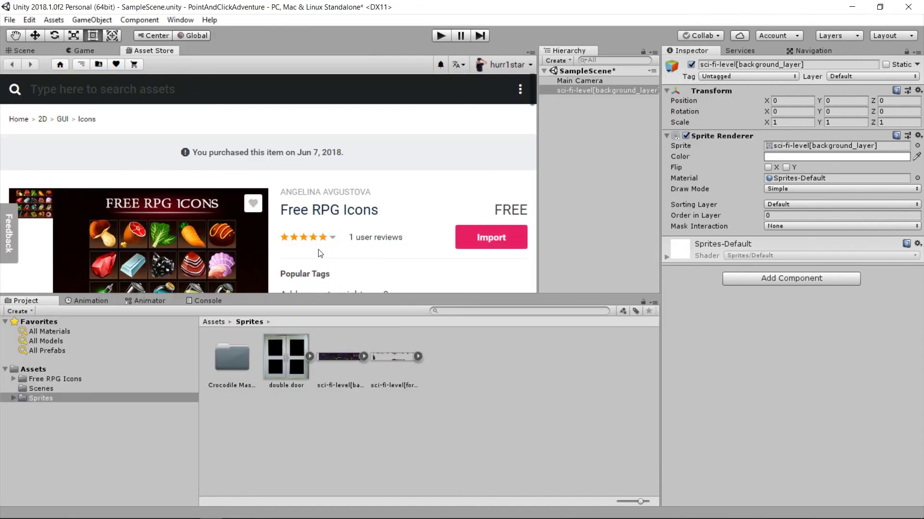
- Browse to the Free RPG Icons > PNG folder of numbered icon sprites
left_click(43, 386)
left_click(51, 379)
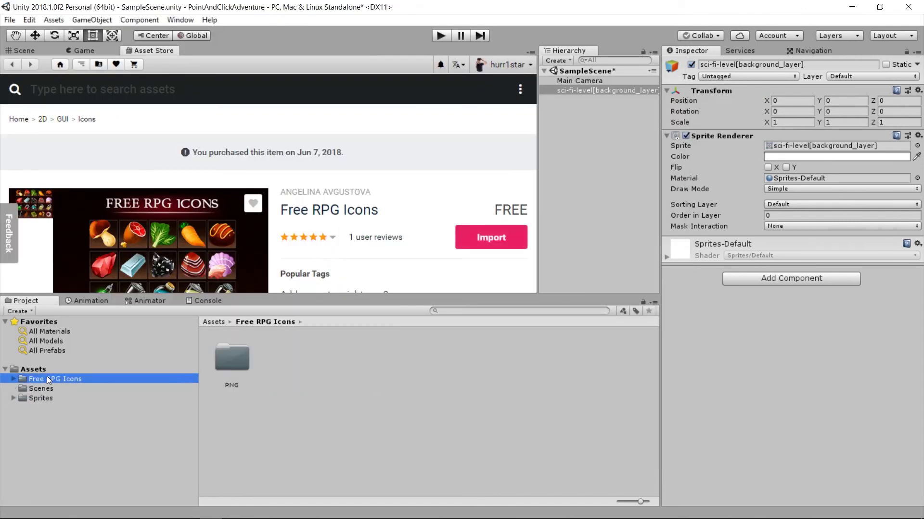
double_click(232, 359)
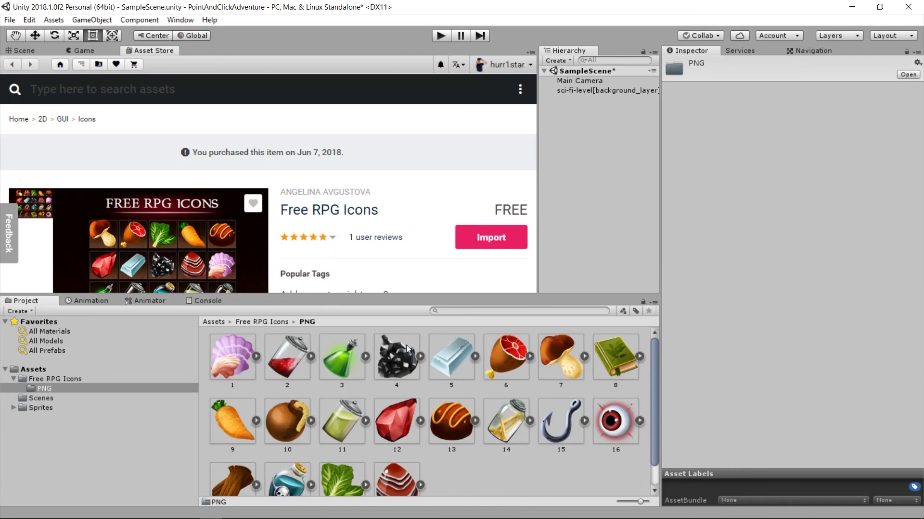
left_click(227, 350)
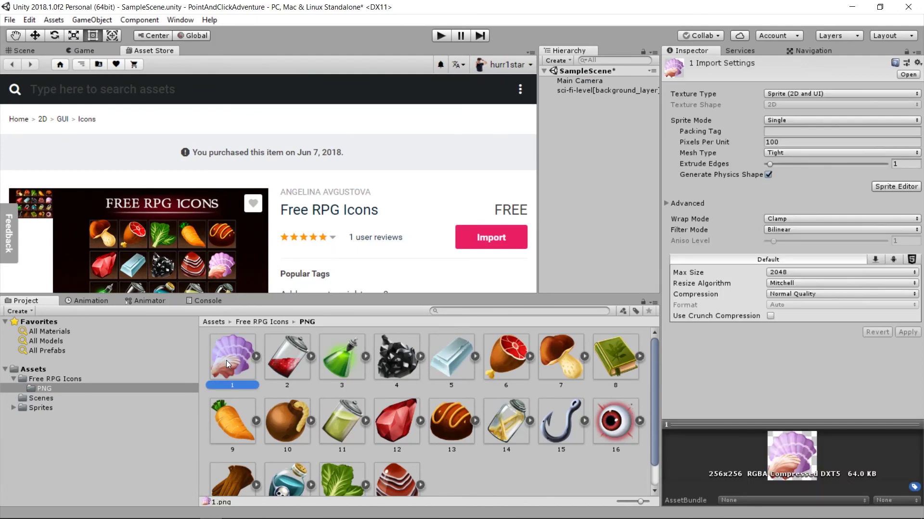
left_click(49, 379)
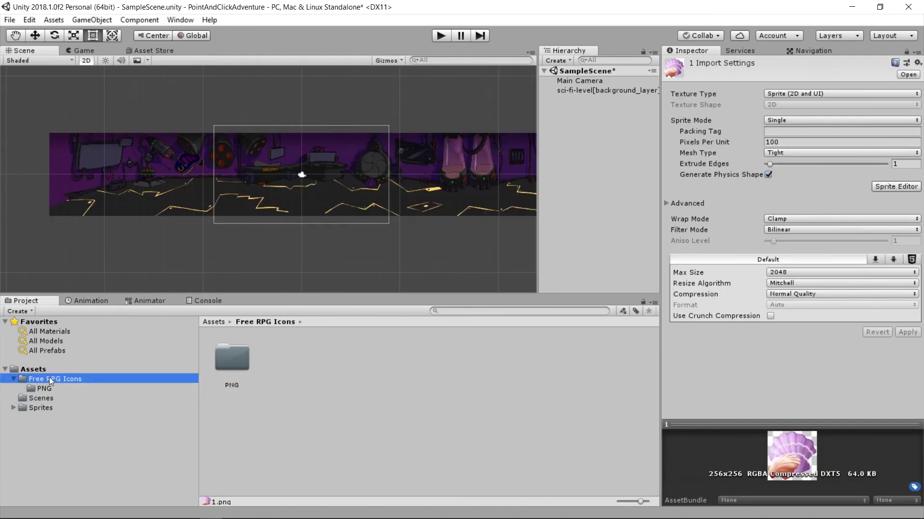
left_click(42, 370)
left_click(47, 387)
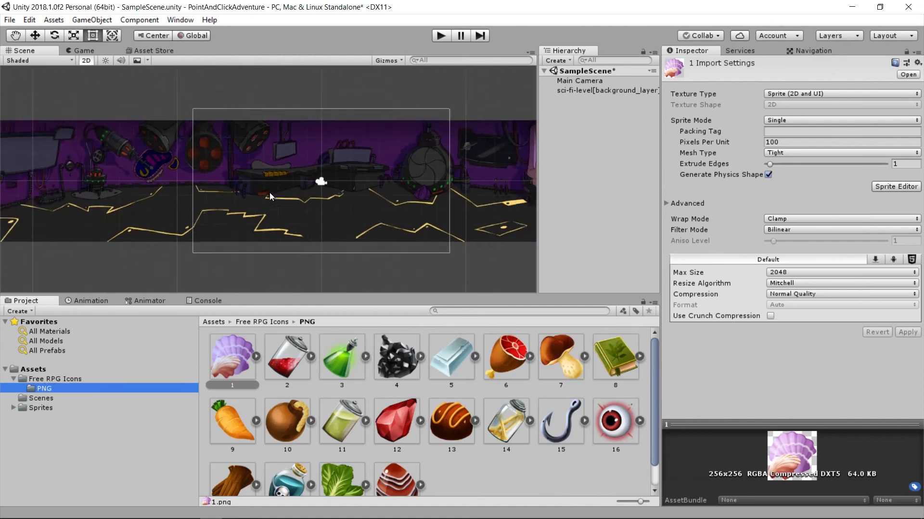
- Add red potion icon 2 to the scene with Order in Layer 2
left_click(269, 192)
scroll(298, 167, "up", 5)
left_click(291, 351)
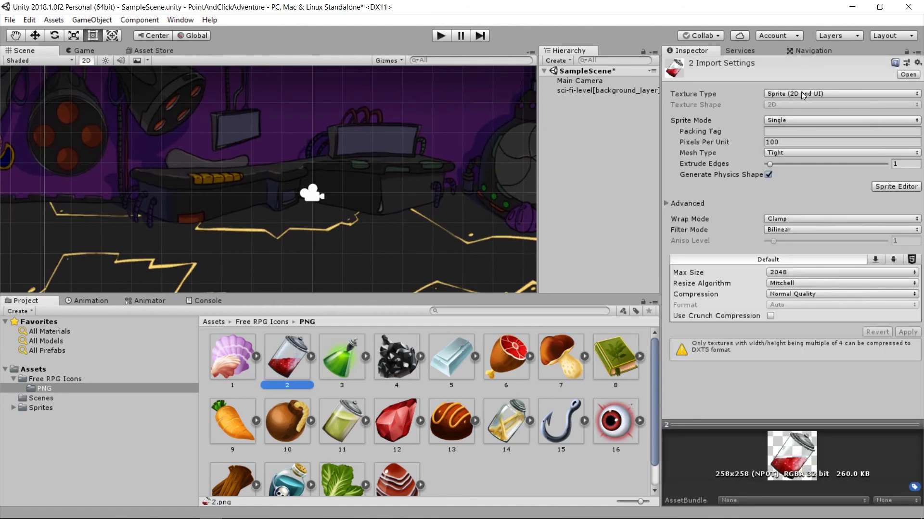
left_click_drag(283, 356, 611, 139)
left_click(699, 217)
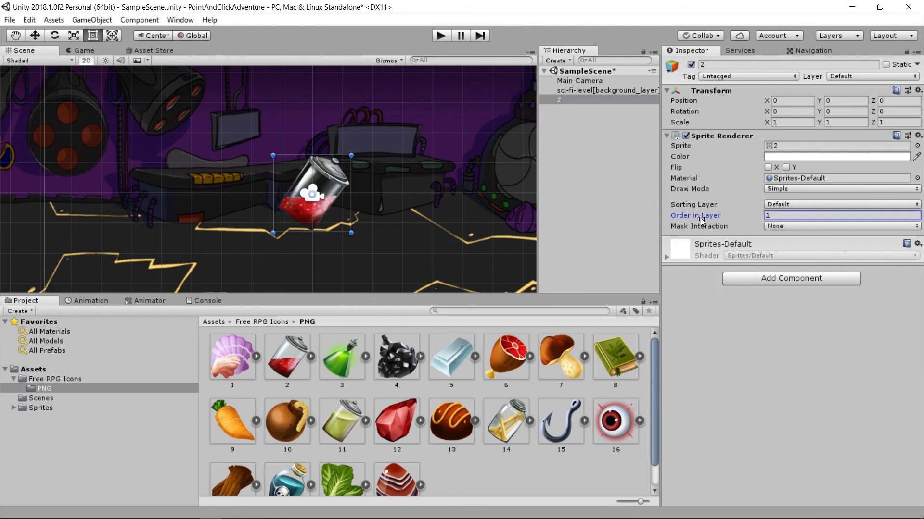
left_click_drag(717, 216, 711, 219)
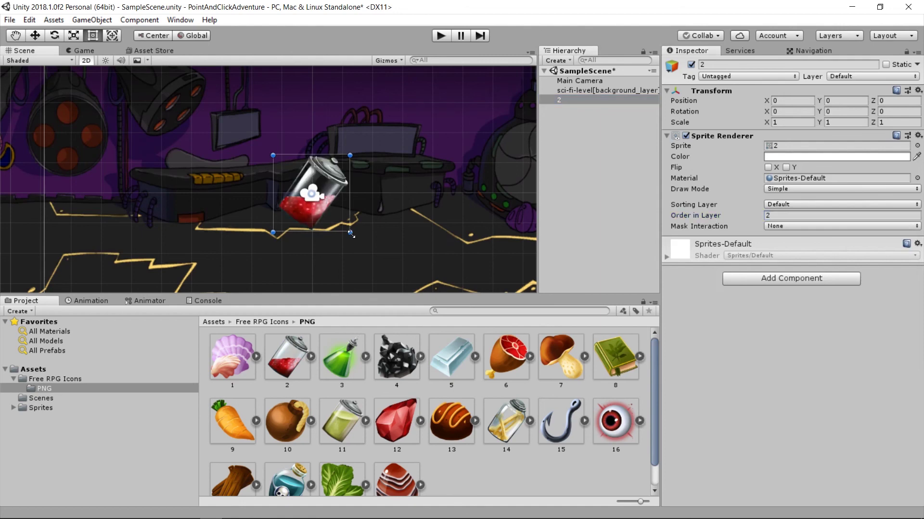
- Enlarge the Scene view and enter Play mode to test the scene
left_click(341, 84)
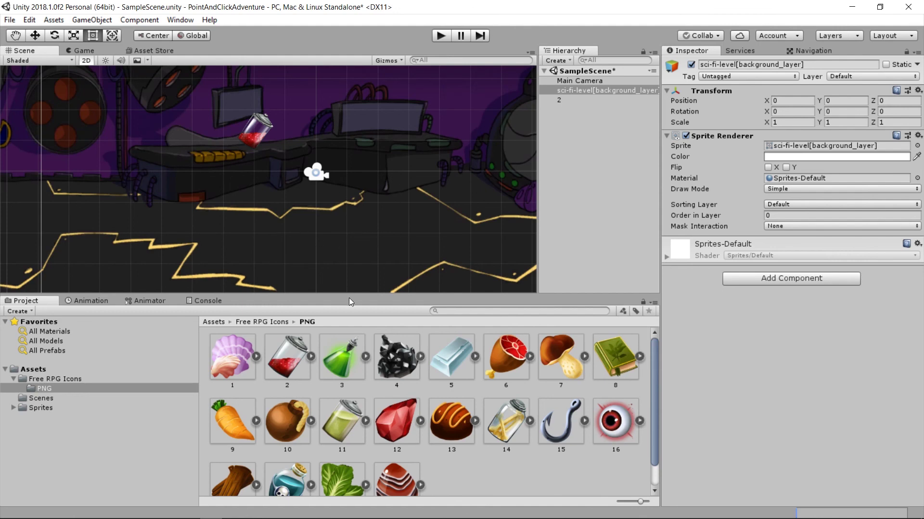
left_click_drag(350, 295, 348, 342)
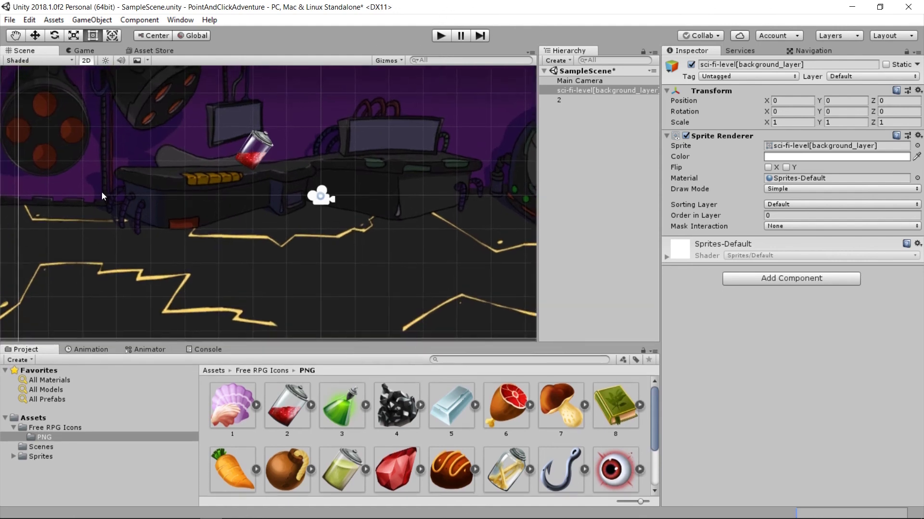
scroll(269, 139, "down", 2)
left_click(441, 36)
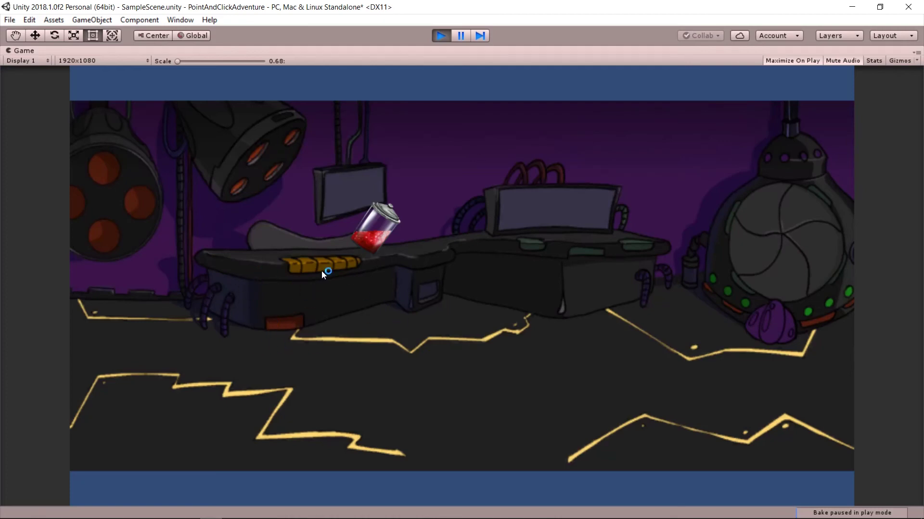
- Exit Play mode, reframe the Scene view, and go back to the icon PNG folder
left_click(440, 35)
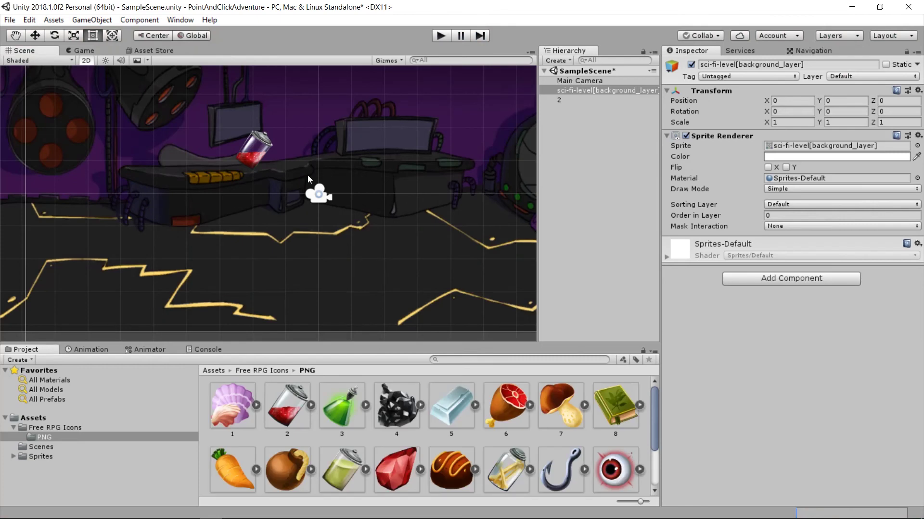
mouse_move(266, 169)
middle_mouse_down()
mouse_move(271, 193)
mouse_move(283, 197)
middle_mouse_up()
scroll(271, 192, "down", 3)
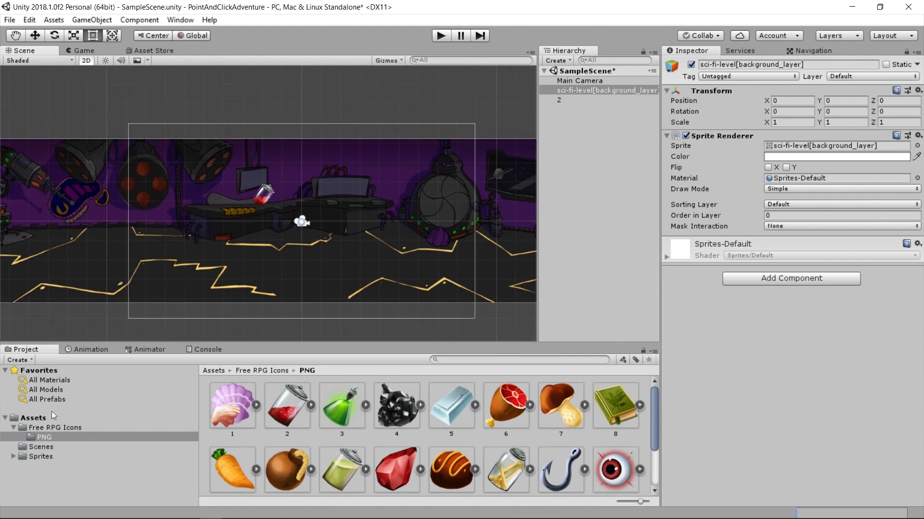
left_click(34, 458)
left_click(134, 435)
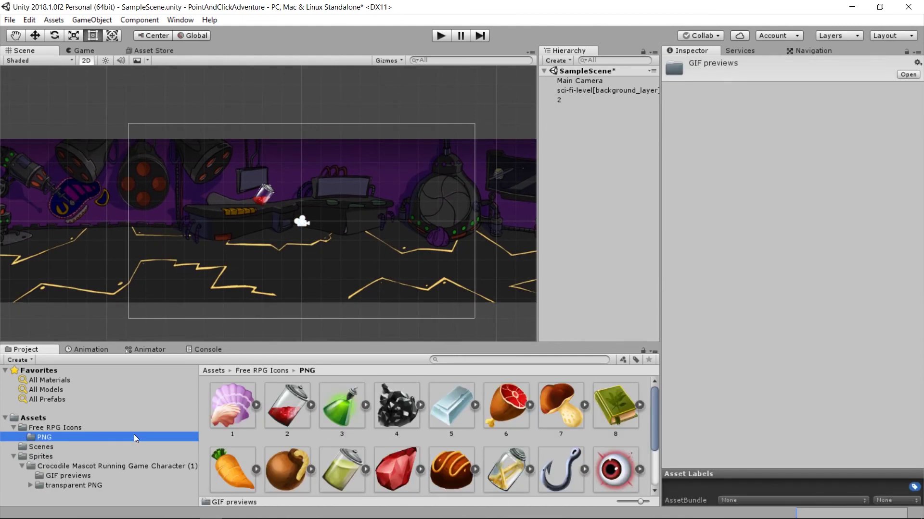